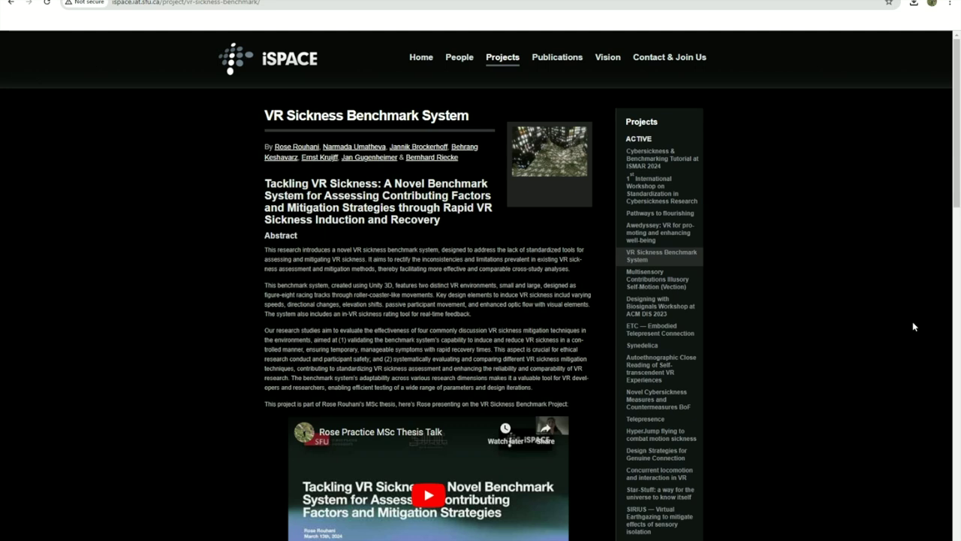
Browse the VRSickness_Benchmark repository files, then bring up the Unity editor showing Small Scene.
scroll(531, 271, "down", 1)
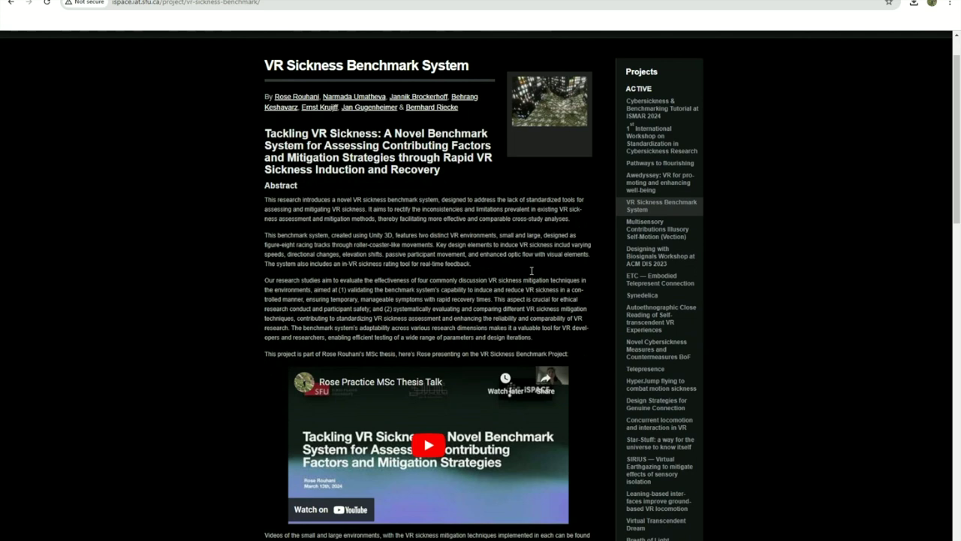
scroll(531, 271, "down", 3)
scroll(429, 294, "down", 4)
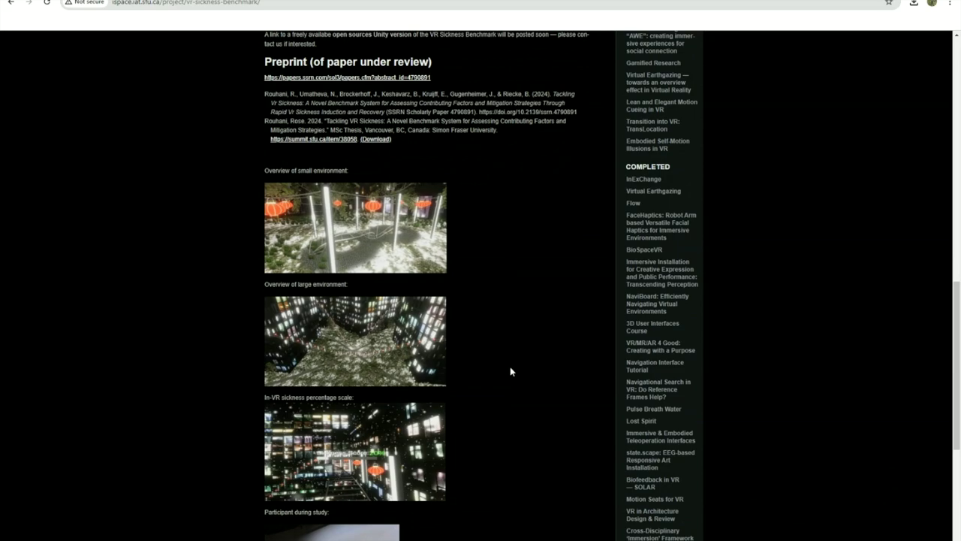
scroll(510, 371, "up", 15)
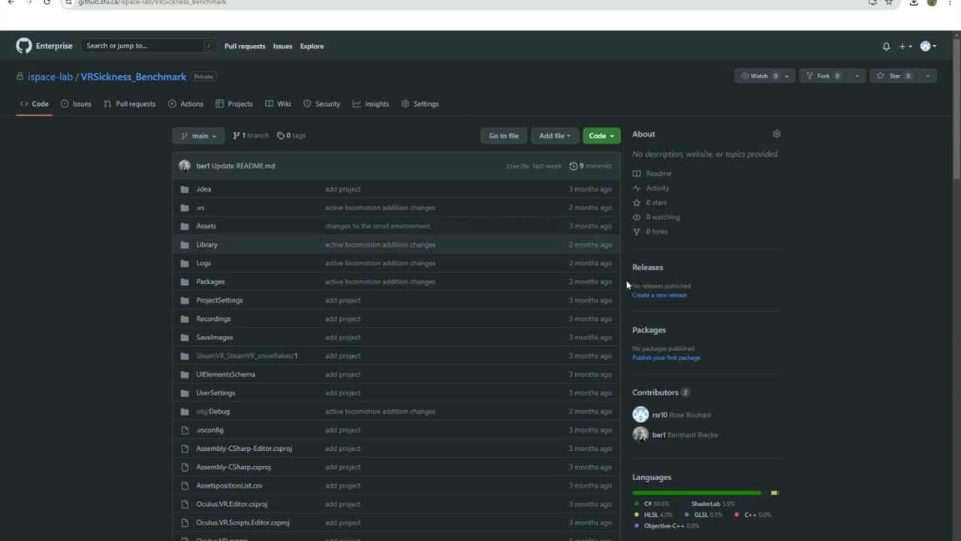
left_click(401, 510)
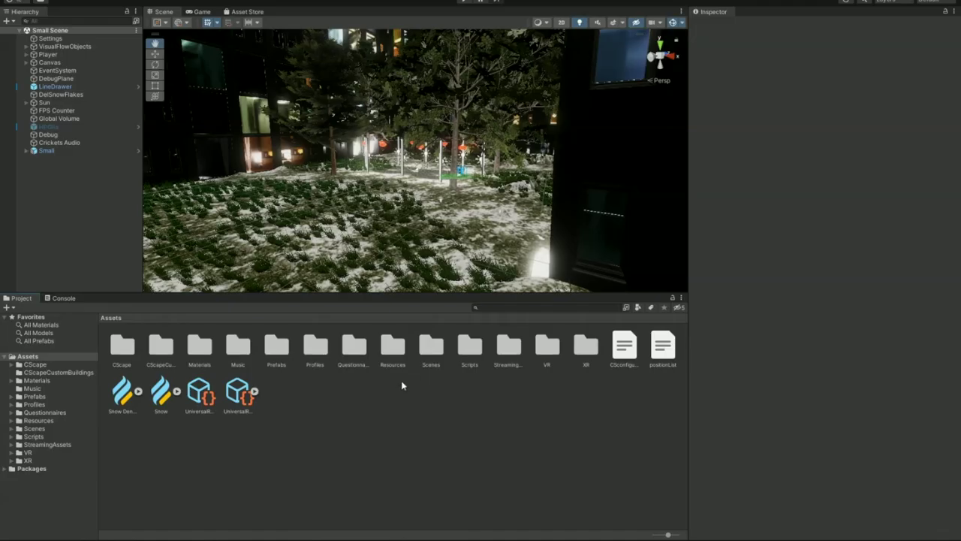
In the Scenes folder, inspect the Blur Test, Main Menu, Large Scene and Small Scene assets.
double_click(431, 346)
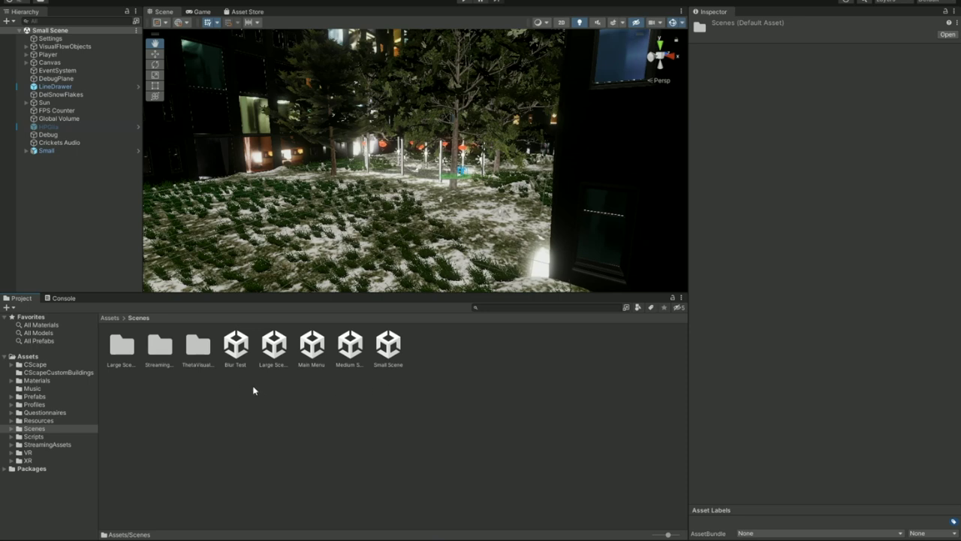
left_click(239, 347)
left_click(319, 346)
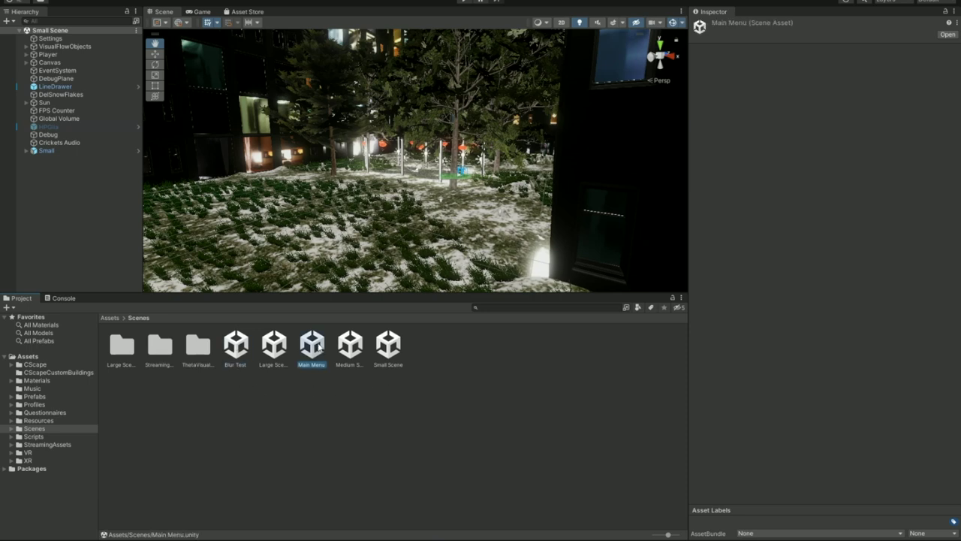
left_click(275, 352)
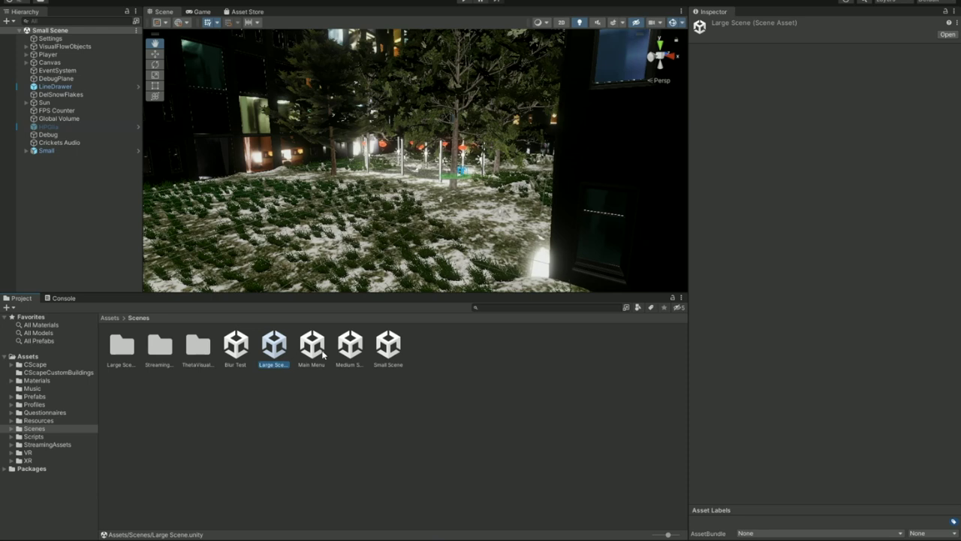
left_click(389, 348)
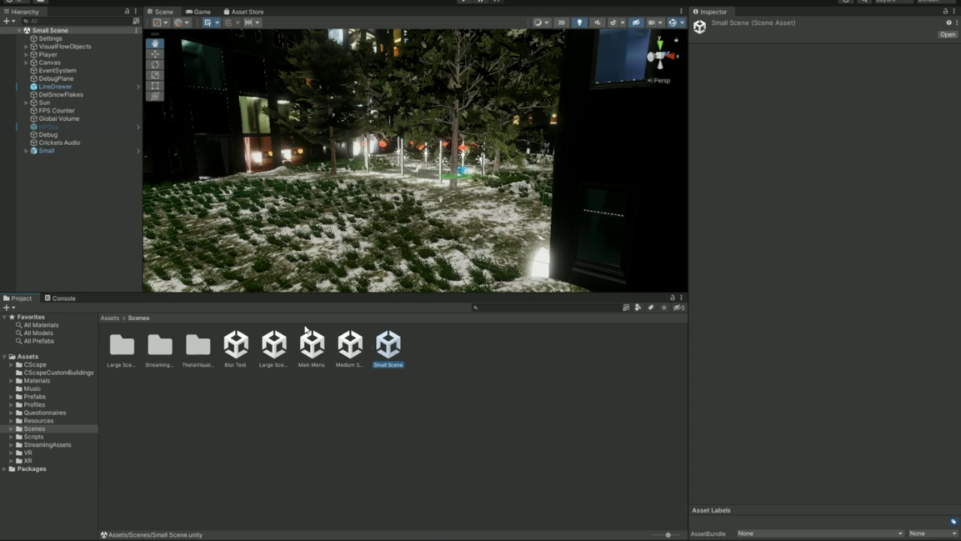
left_click(278, 346)
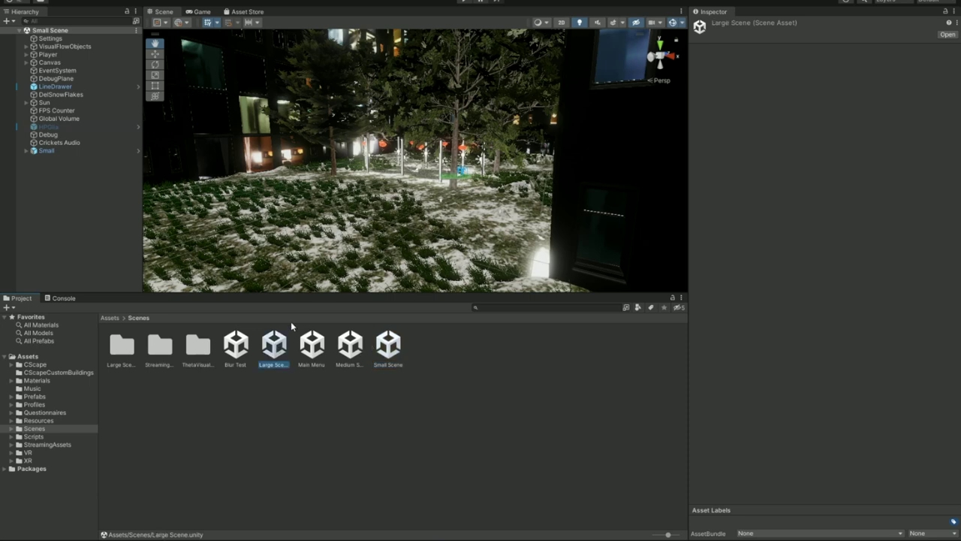
Open Large Scene and fly the camera forward and back through the city.
double_click(280, 347)
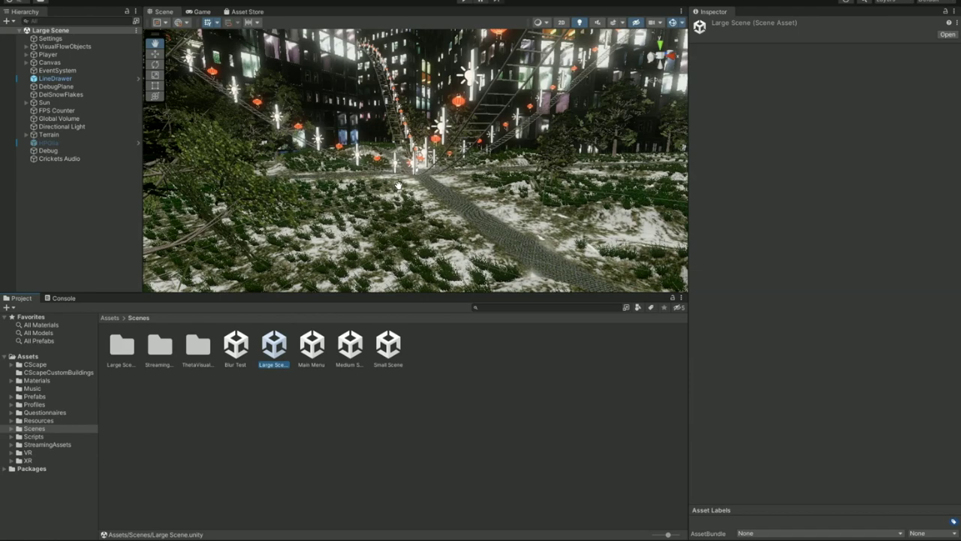
key("Up")
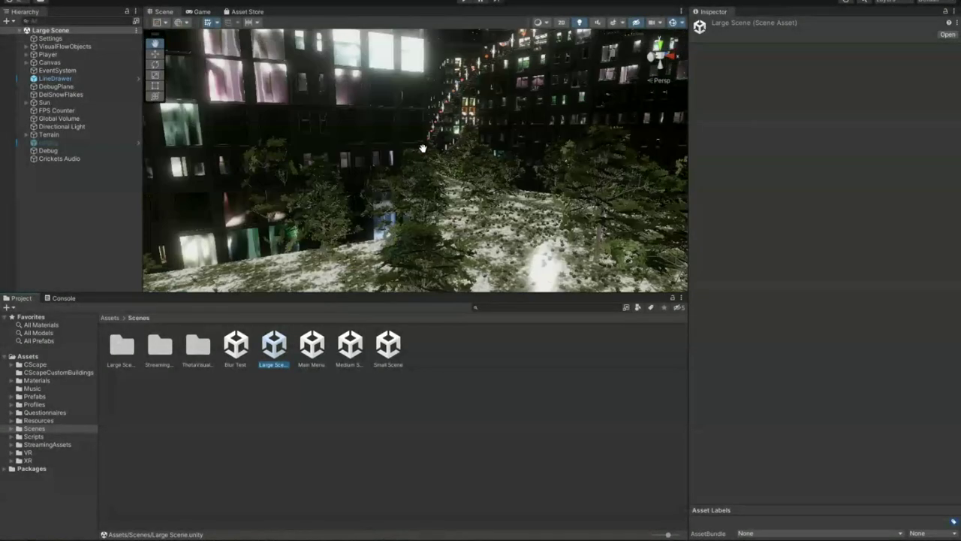
key("Down")
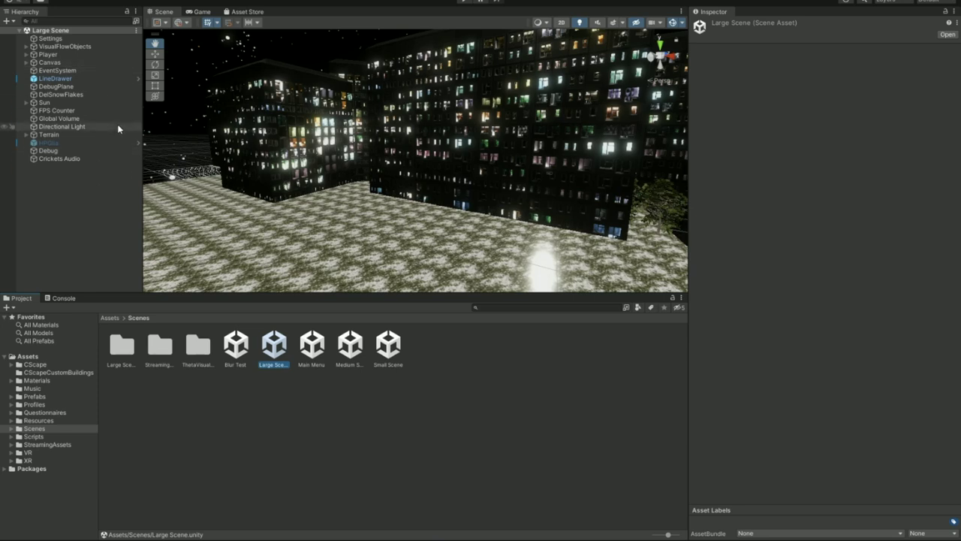
Orbit the Large Scene view above the city and snap to Top view.
mouse_move(394, 139)
left_mouse_down()
mouse_move(391, 97)
mouse_move(395, 150)
left_mouse_up()
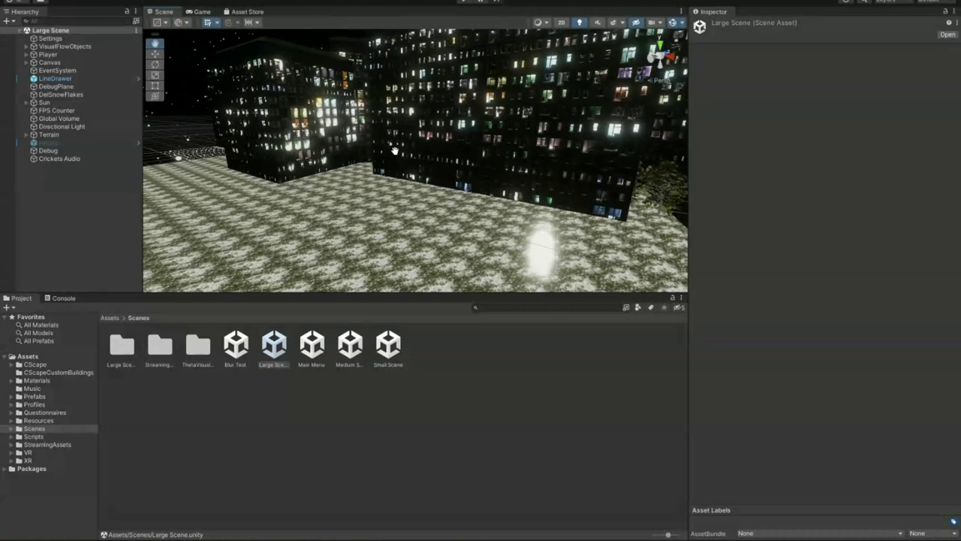
left_click_drag(408, 105, 396, 177, "alt")
scroll(428, 181, "up", 3)
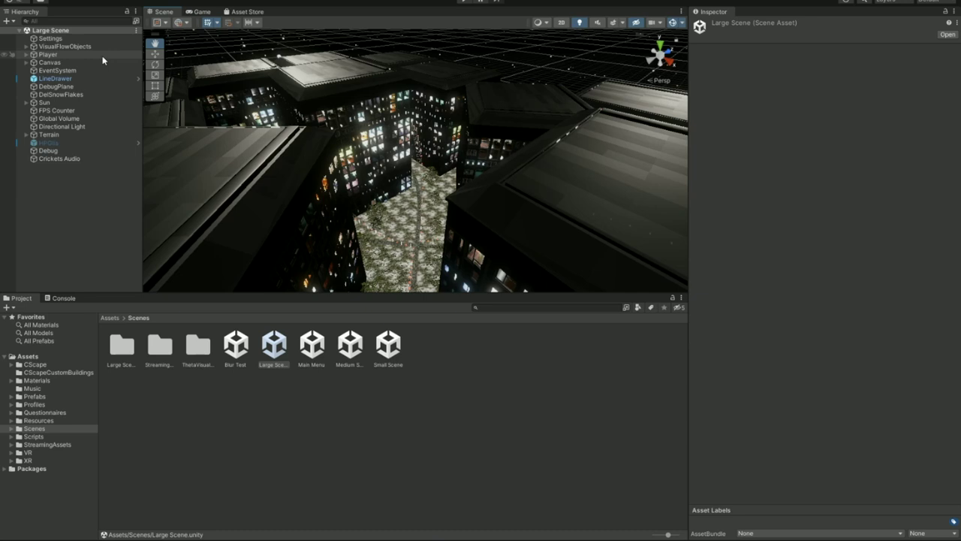
left_click_drag(411, 197, 476, 133)
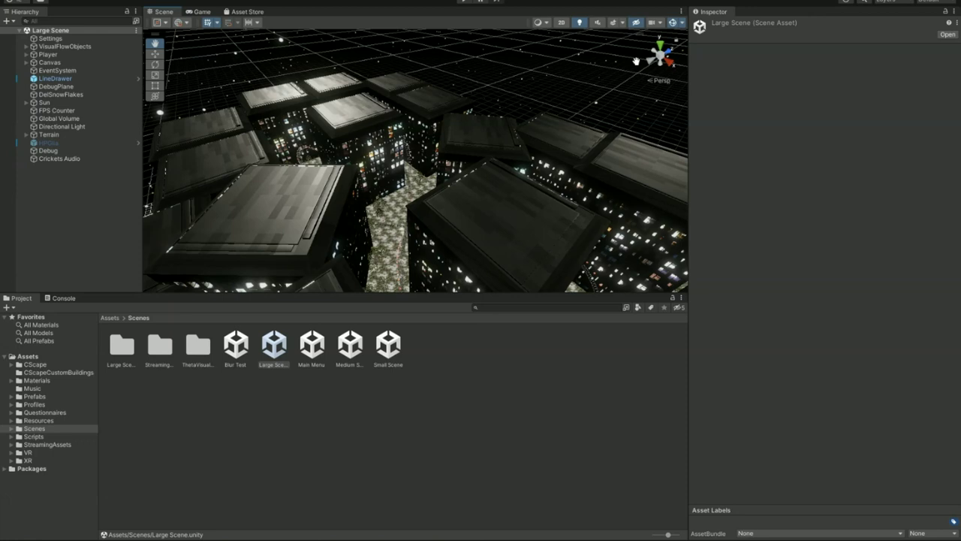
left_click(660, 45)
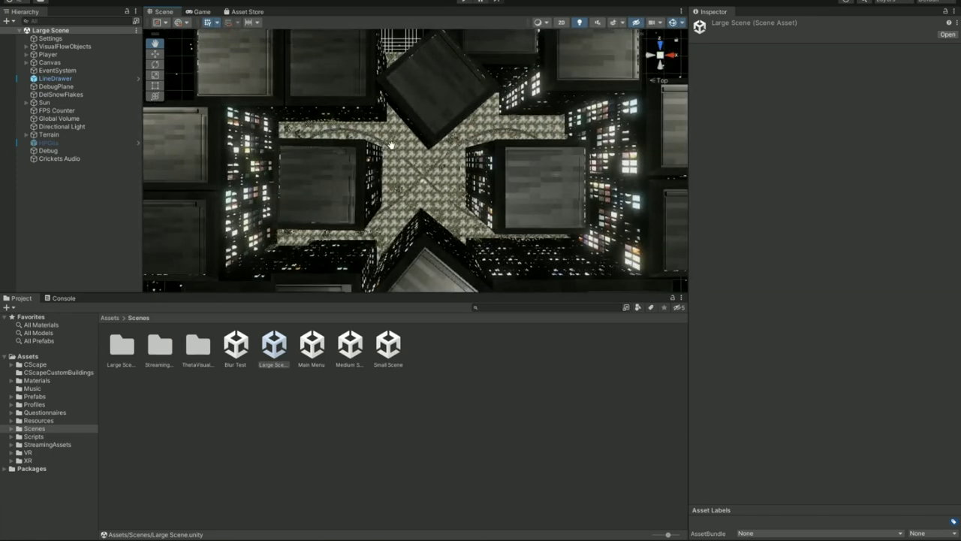
Open Small Scene for comparison, zoom in, then reopen Large Scene.
left_click(390, 353)
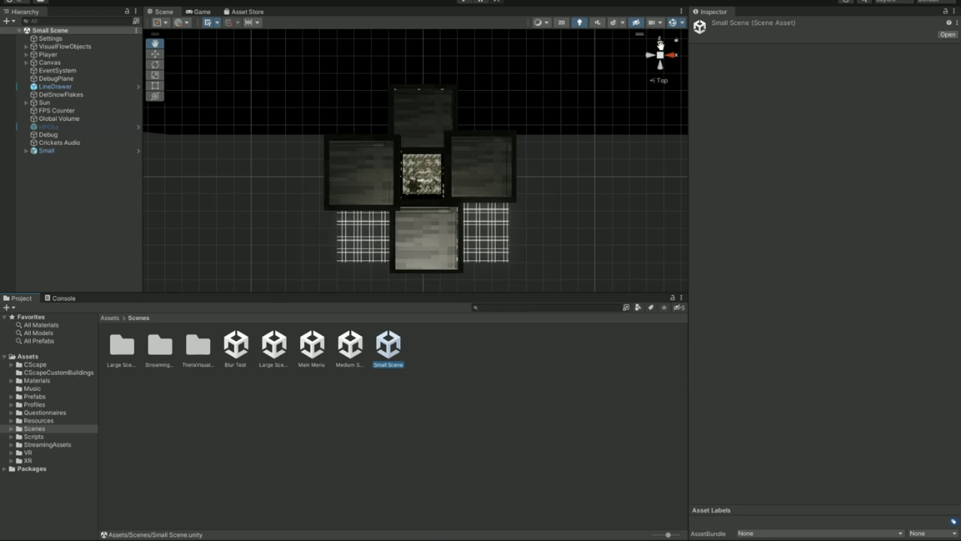
scroll(448, 220, "up", 10)
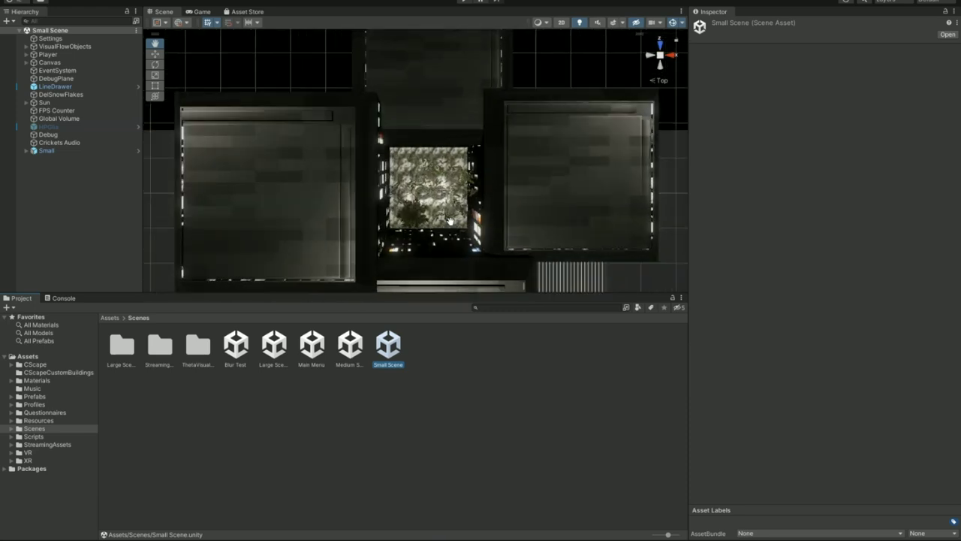
scroll(459, 234, "up", 3)
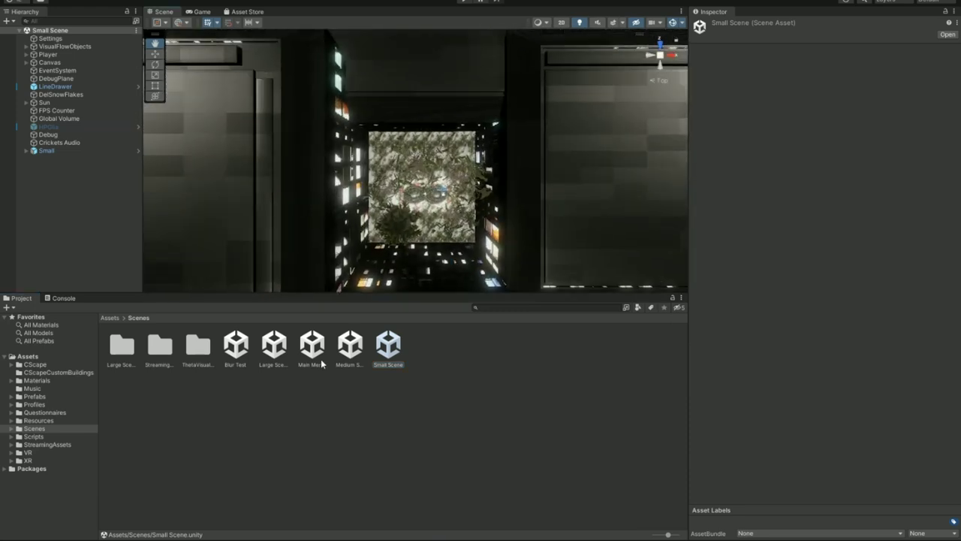
left_click(268, 346)
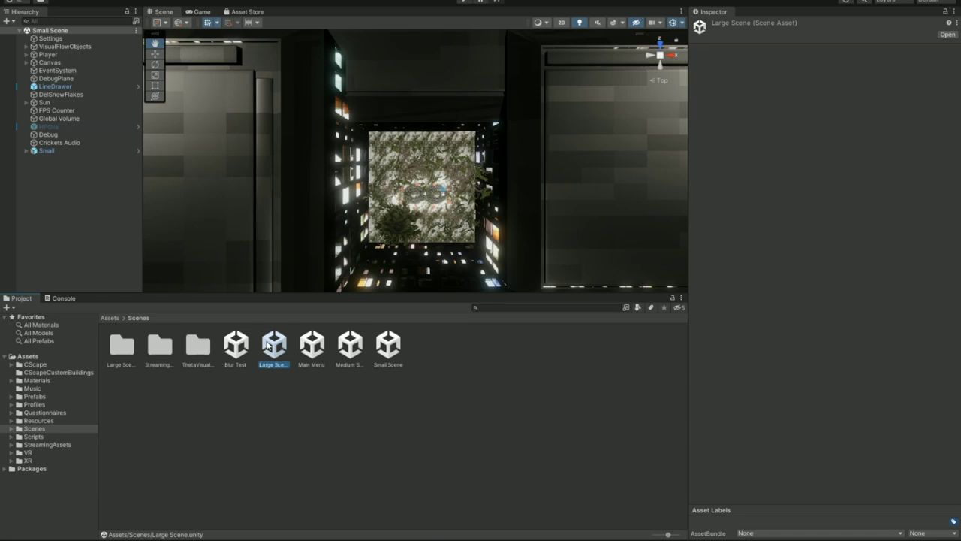
double_click(268, 347)
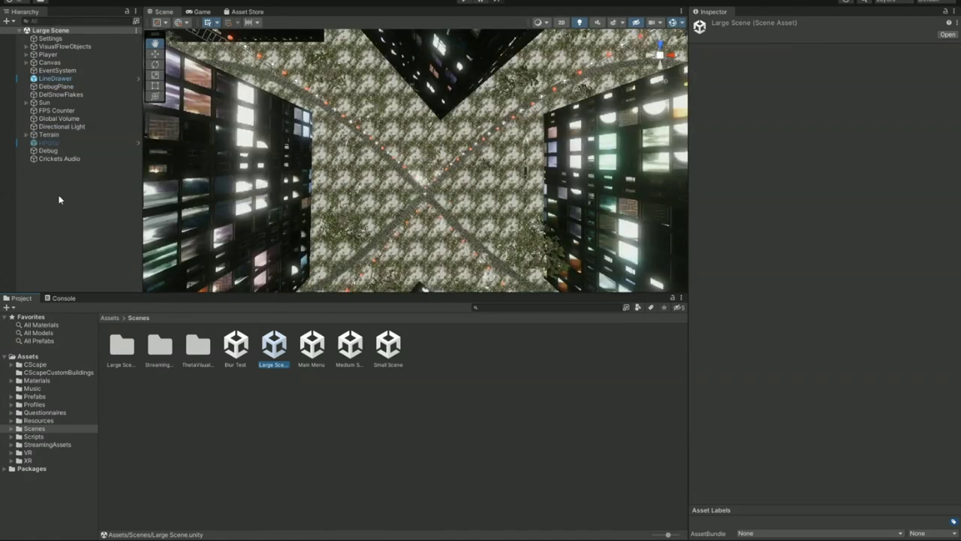
Inspect Directional Light, DelSnowFlakes and Settings, widening the Inspector for the Nausea Score parameters.
left_click(91, 126)
left_click(91, 94)
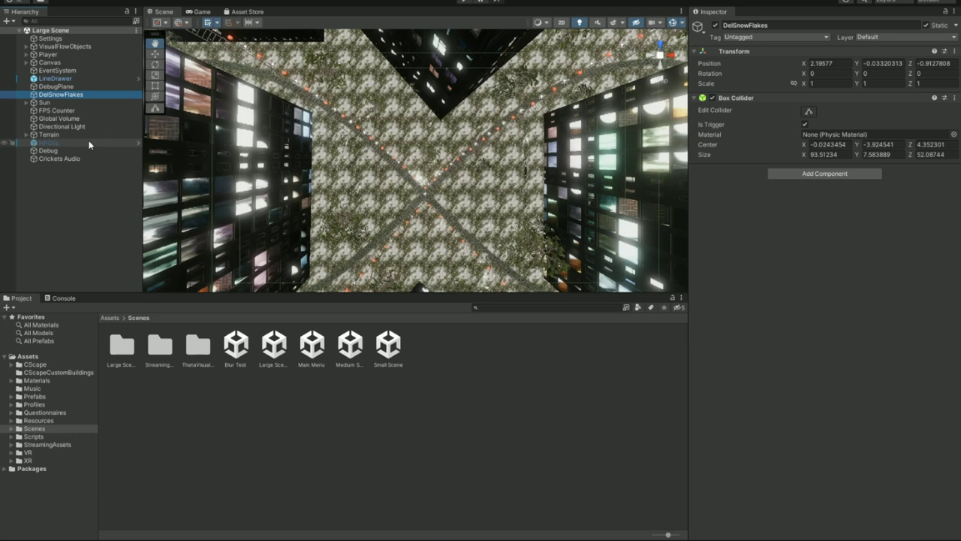
left_click(82, 40)
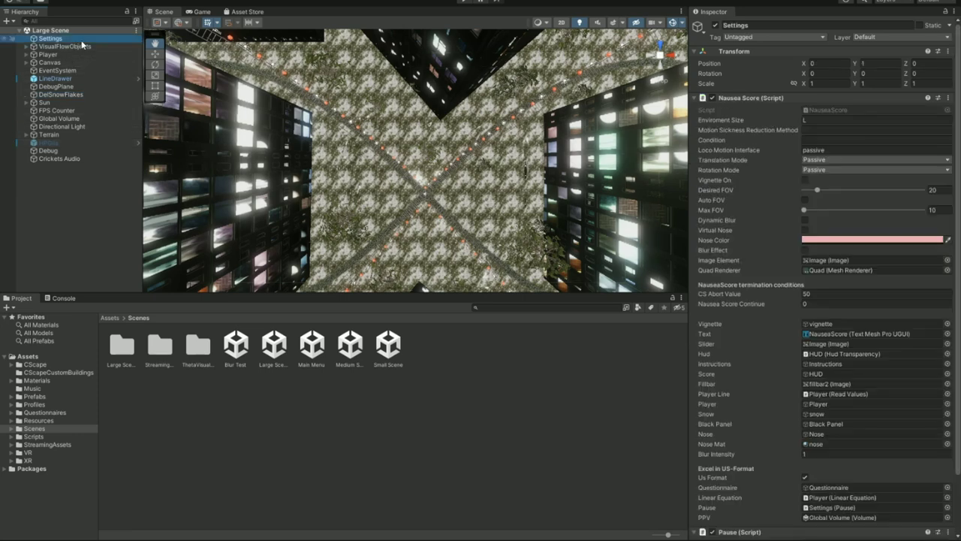
left_click_drag(689, 163, 517, 187)
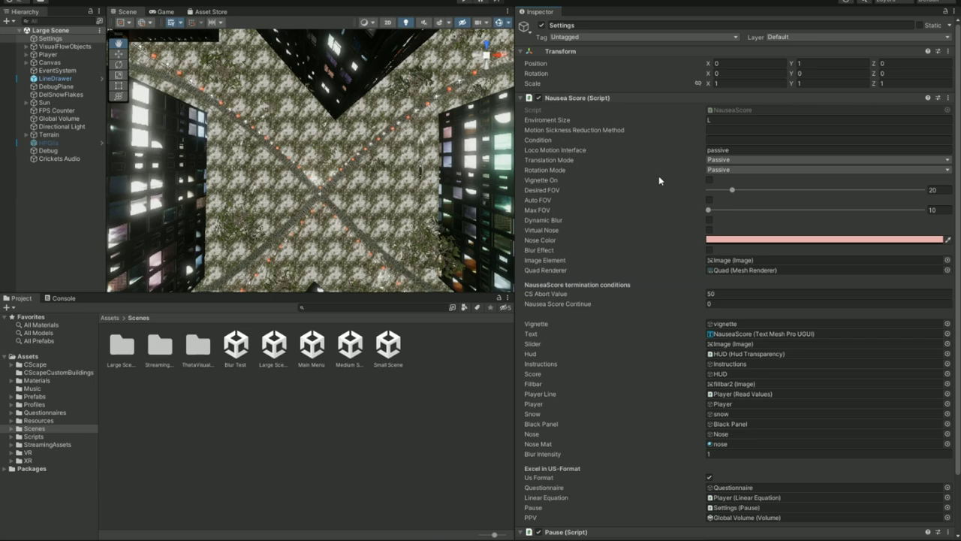
Set Motion Sickness Reduction Method to FOV Reduction, keeping Enviroment Size at L.
left_click(714, 120)
key("BackSpace")
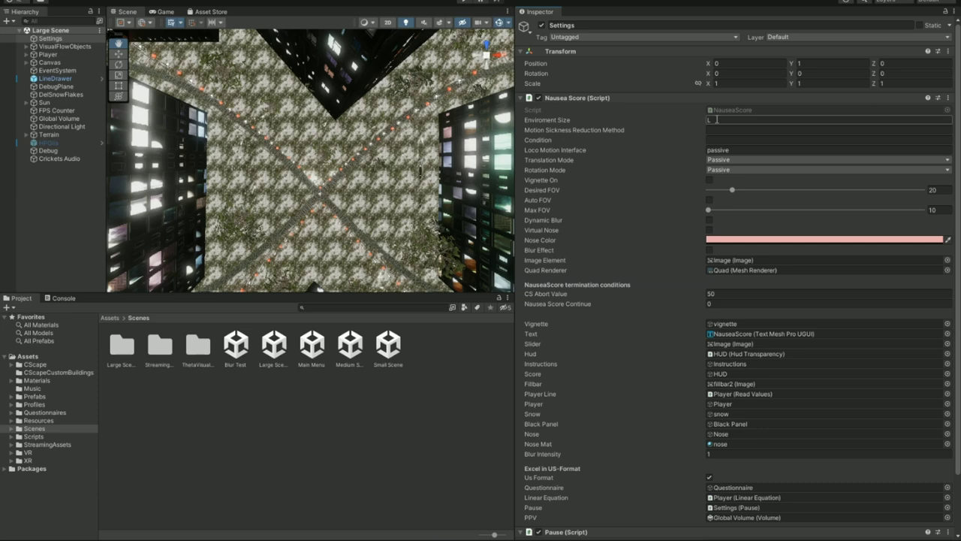
left_click(718, 120)
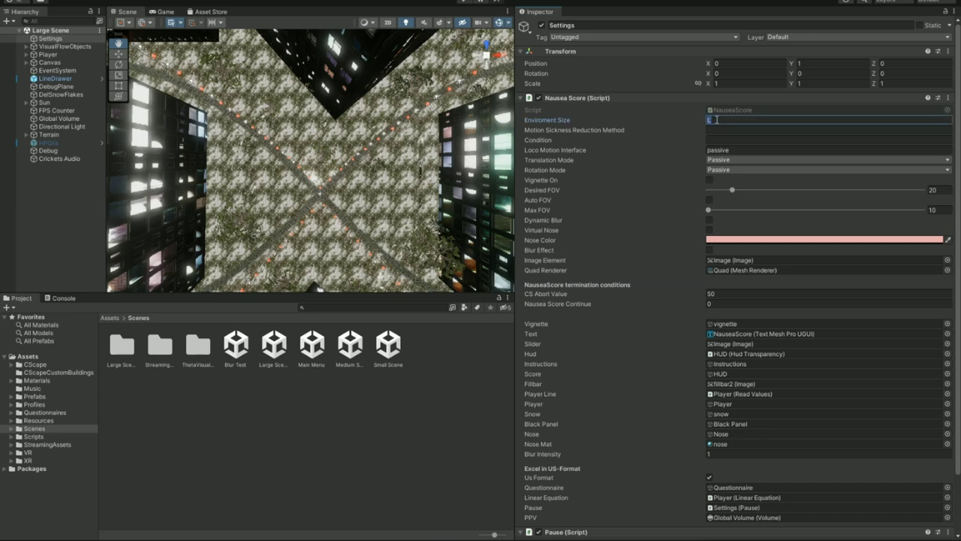
left_click(715, 131)
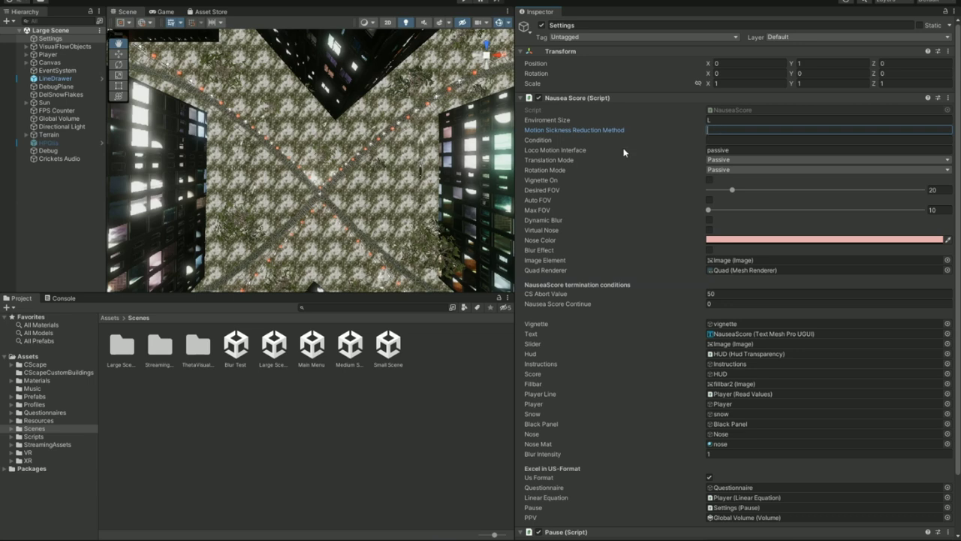
type("FOV Reduction")
left_click(734, 140)
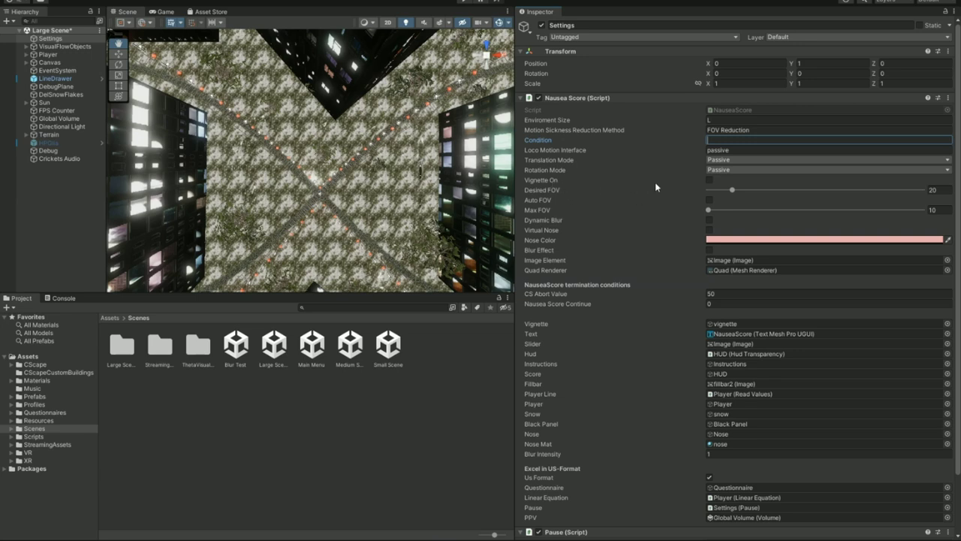
Enable Vignette On, disable Auto FOV, and leave Dynamic Blur and Virtual Nose off.
left_click(709, 182)
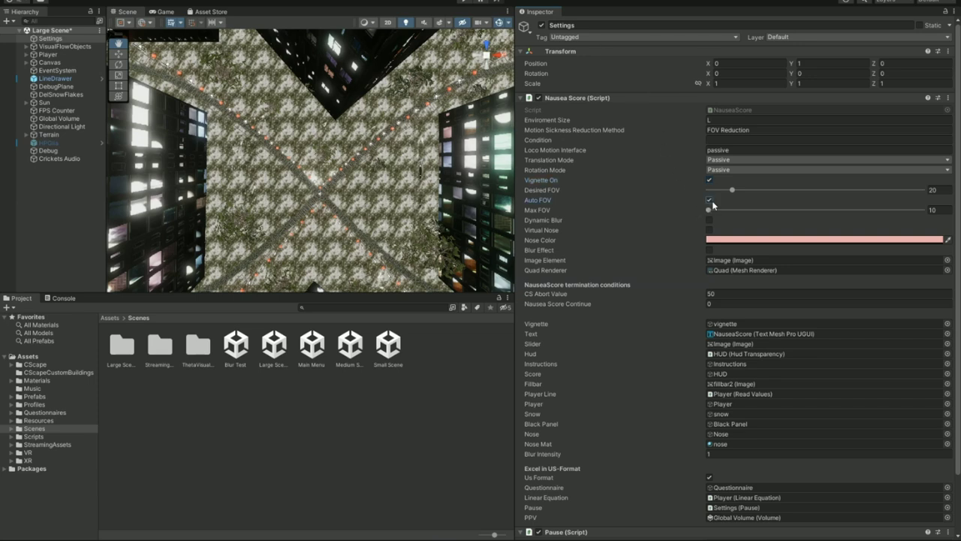
left_click(710, 200)
left_click(709, 220)
left_click(710, 230)
left_click(710, 231)
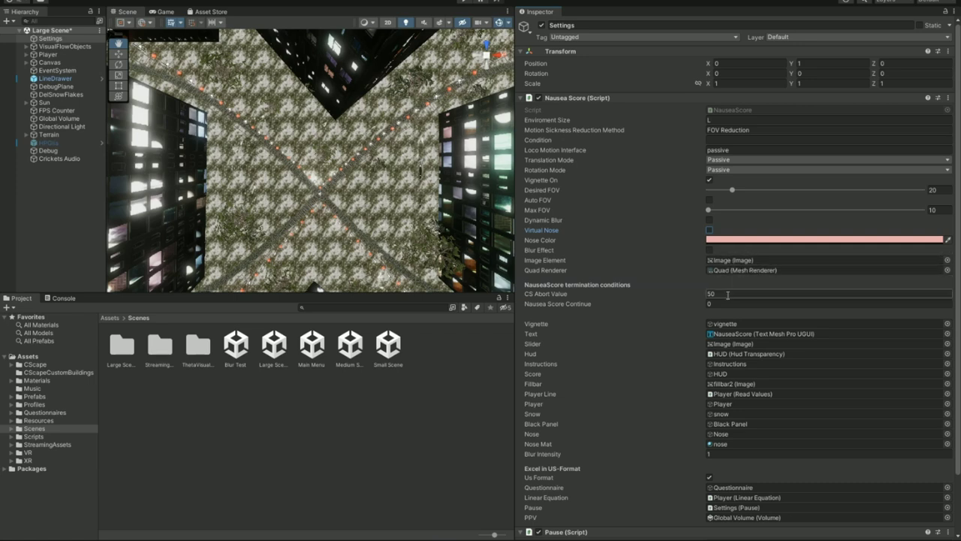
scroll(728, 296, "down", 1)
left_click(727, 268)
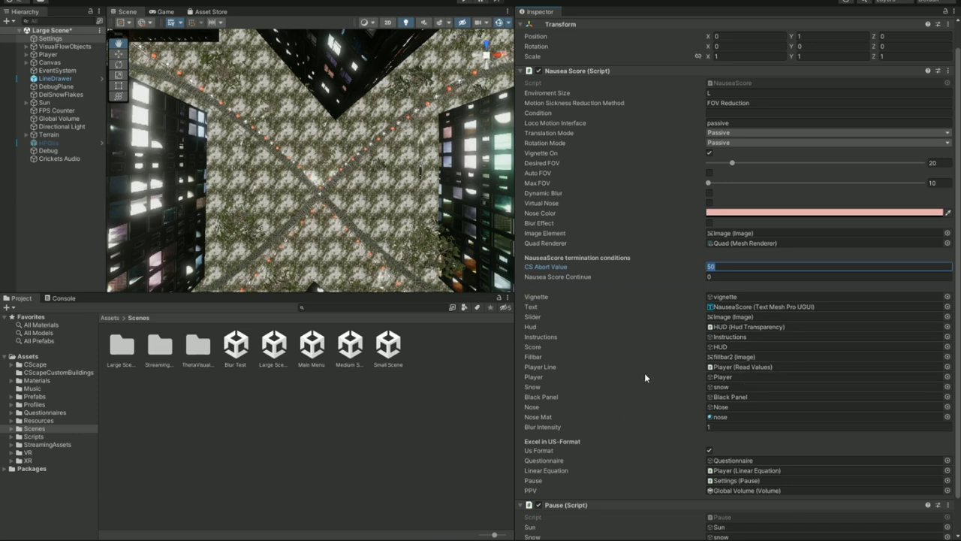
scroll(645, 378, "down", 2)
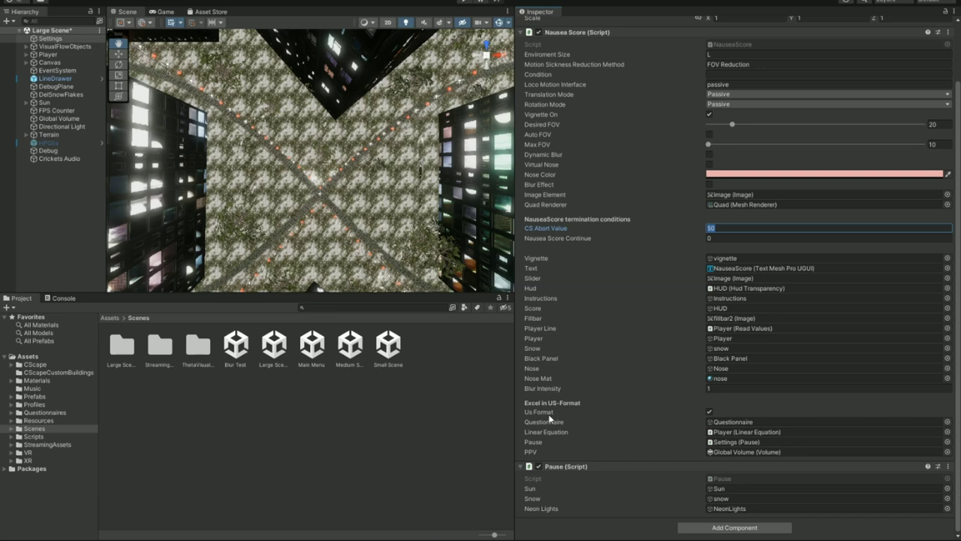
scroll(630, 412, "up", 3)
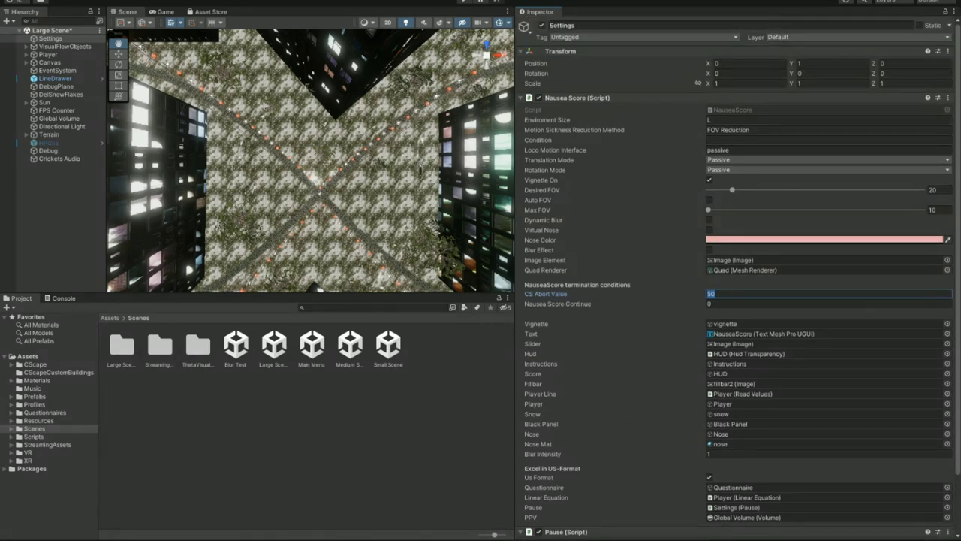
Navigate via %appdata%\ to AppData\LocalLow\H-BRS\Snowflakes trial data folder.
key("super")
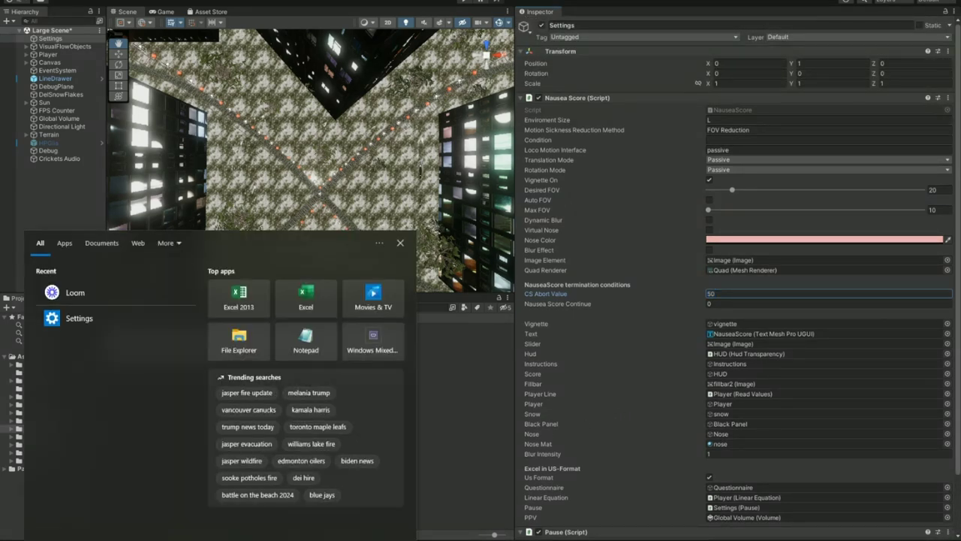
type("%appdata%\\")
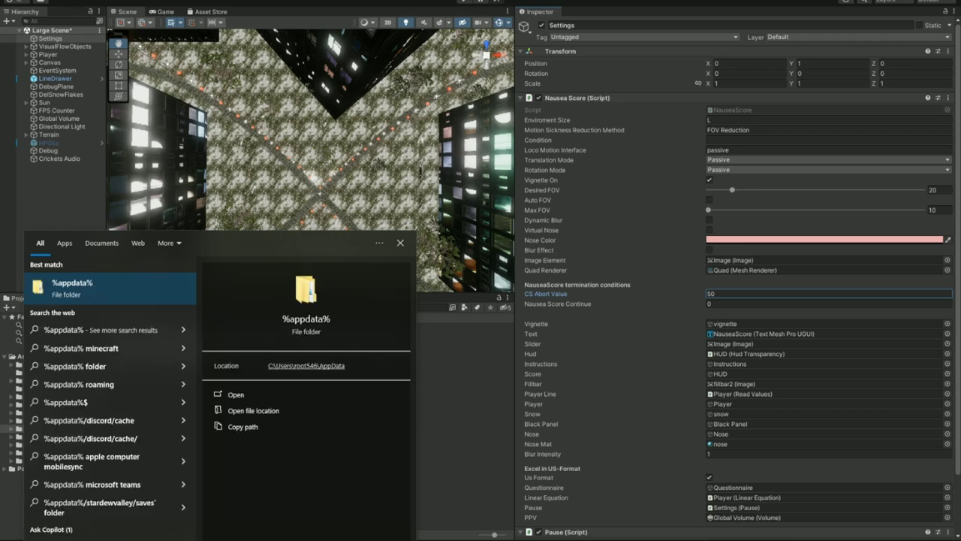
key("Return")
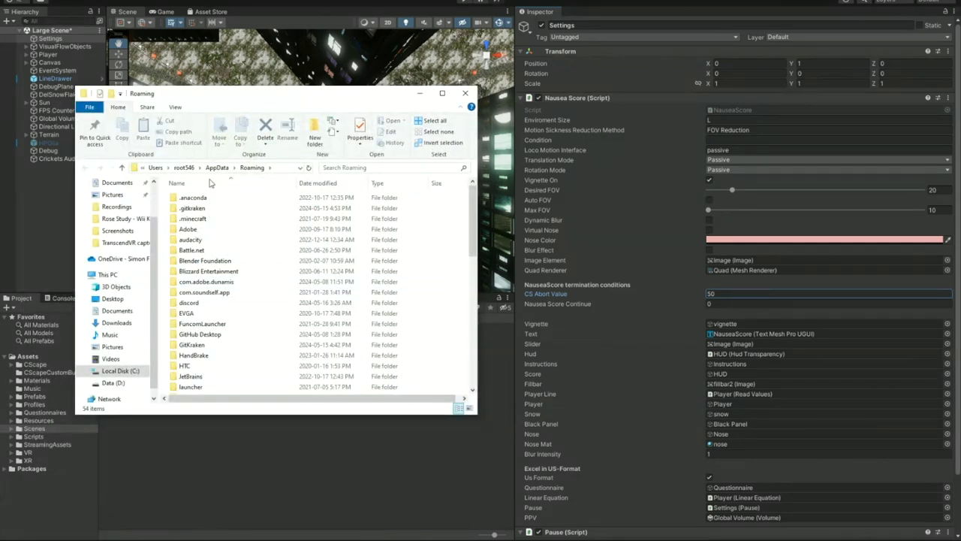
left_click(216, 168)
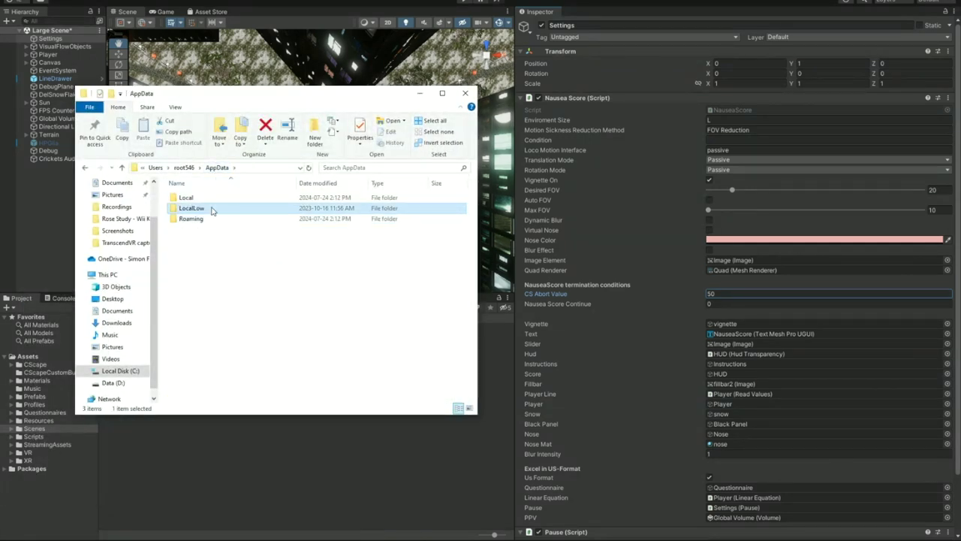
double_click(211, 208)
double_click(212, 250)
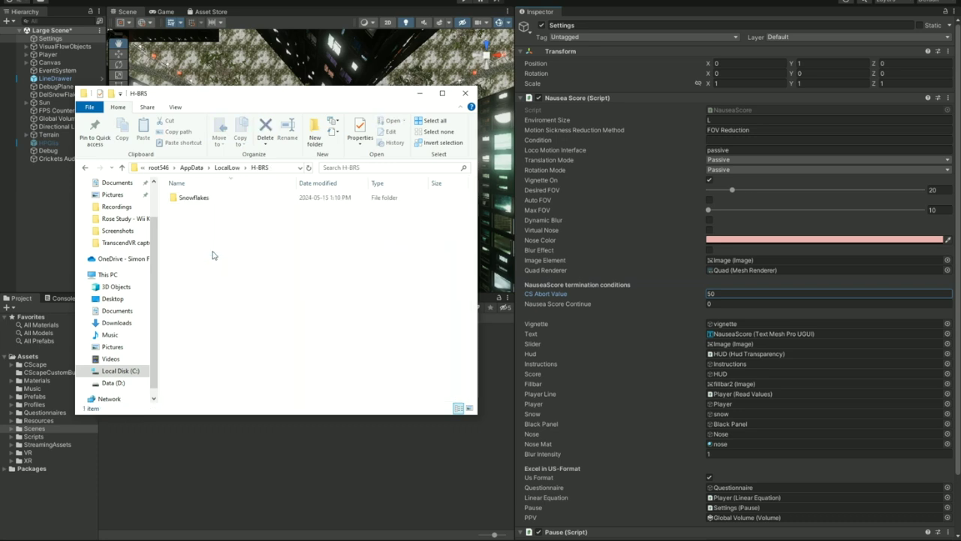
double_click(195, 197)
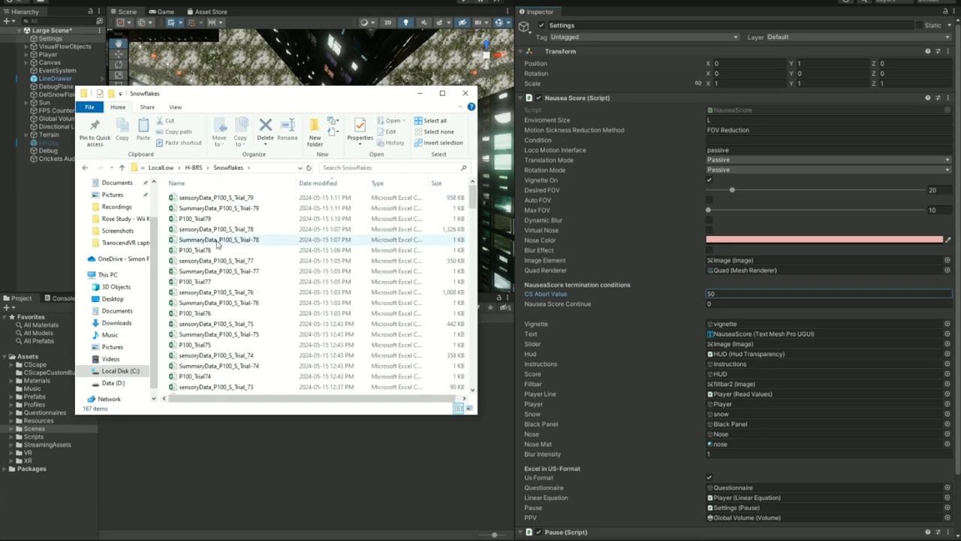
Open SummaryData_P100_S_Trial-79 and select the sensoryData_P100_S_Trial-79 file.
left_click(218, 198)
left_click(225, 218, "shift")
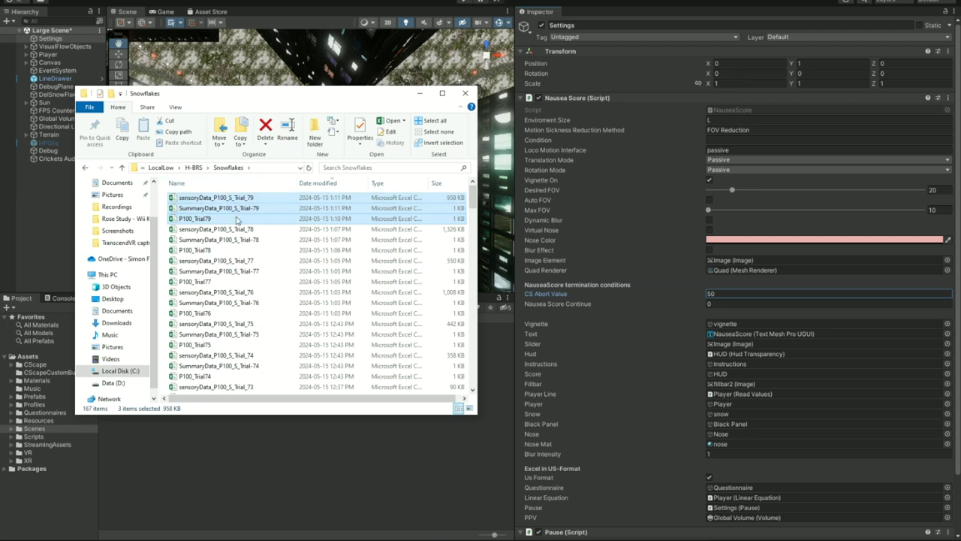
left_click(256, 208)
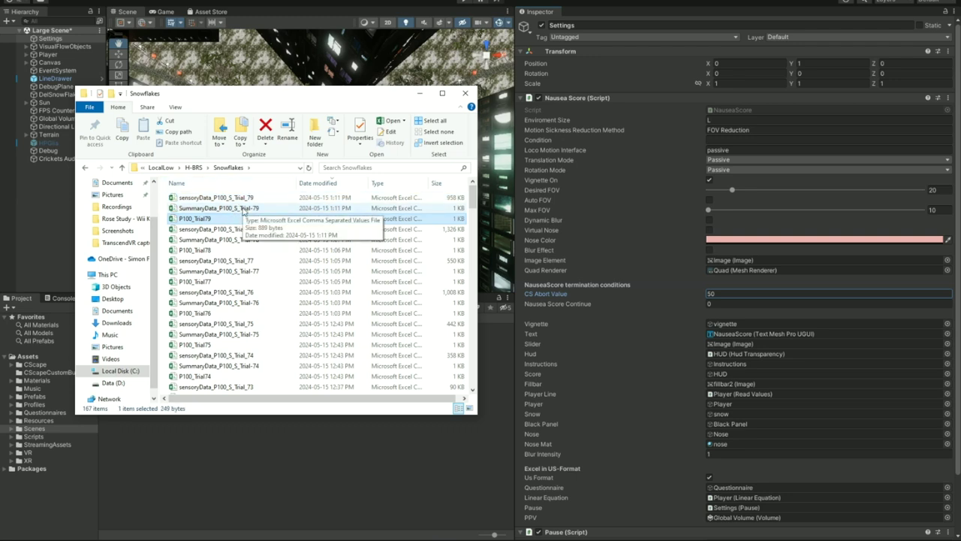
double_click(243, 211)
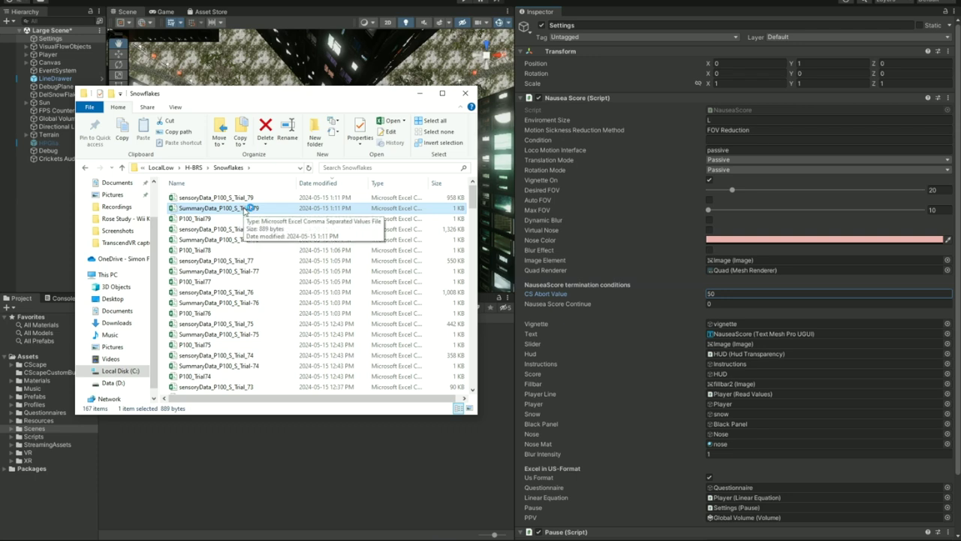
left_click(250, 197)
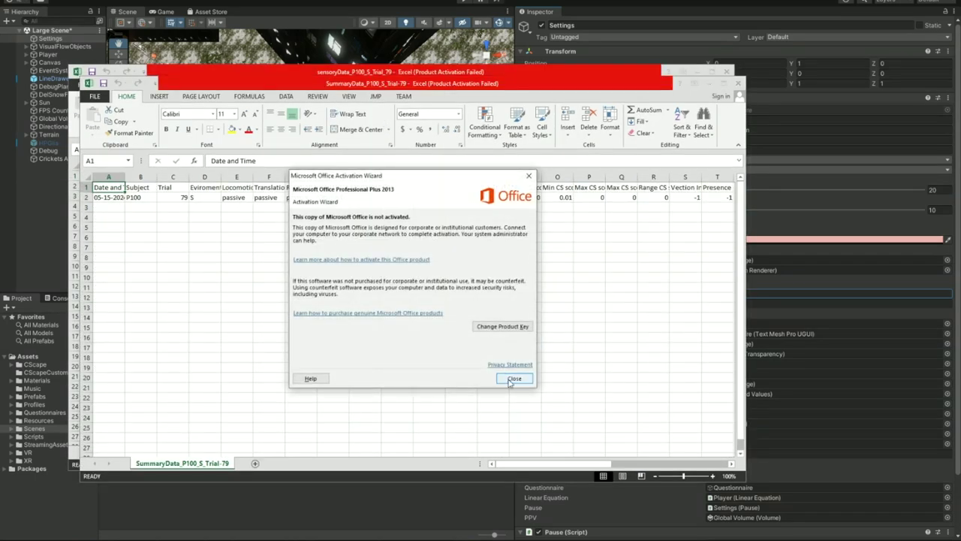
Dismiss the activation notice, move the SummaryData window aside, and select its row-2 values A2:L2.
left_click(514, 378)
left_click_drag(438, 89, 617, 104)
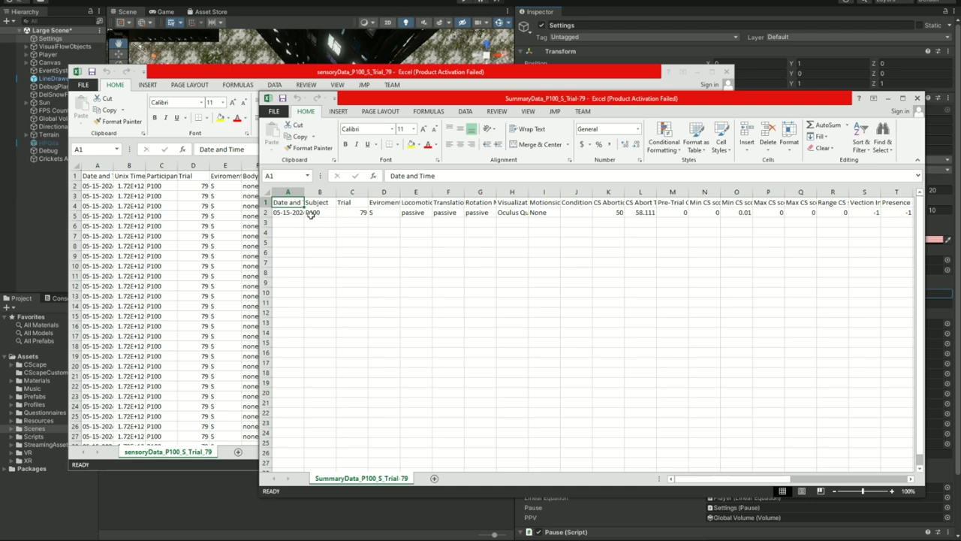
left_click_drag(448, 213, 654, 212)
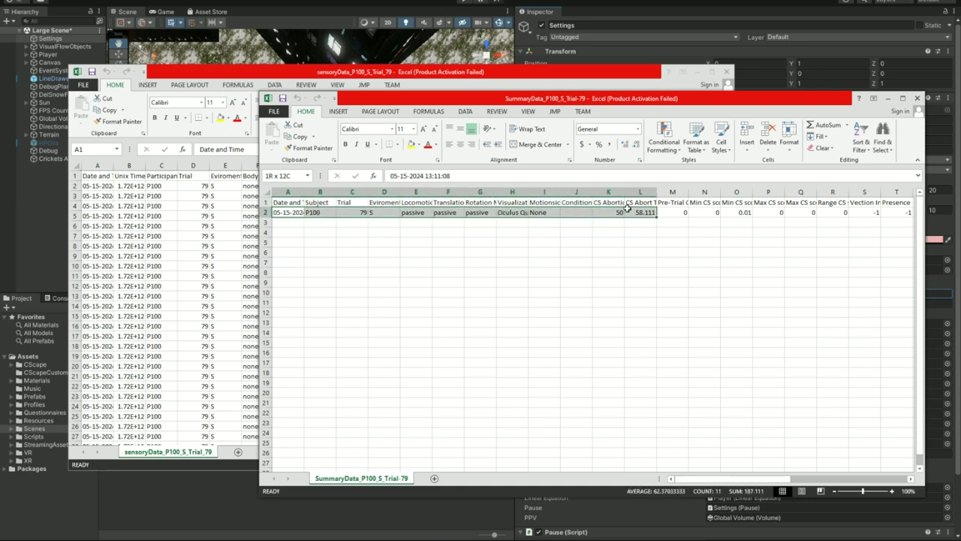
Bring sensoryData_P100_S_Trial-79 forward, reposition it, and scroll through its sample rows.
left_click(304, 75)
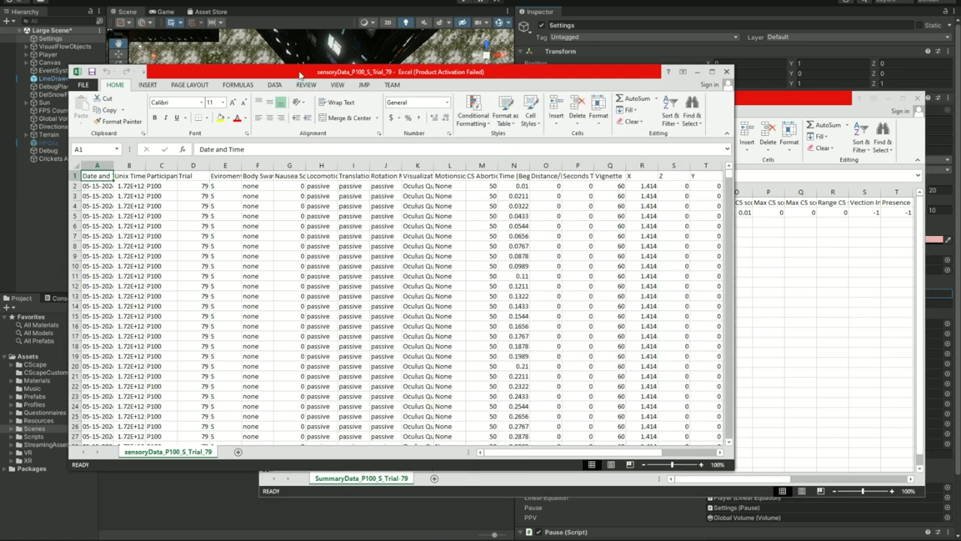
left_click_drag(298, 72, 348, 60)
scroll(379, 244, "down", 5)
scroll(381, 213, "up", 5)
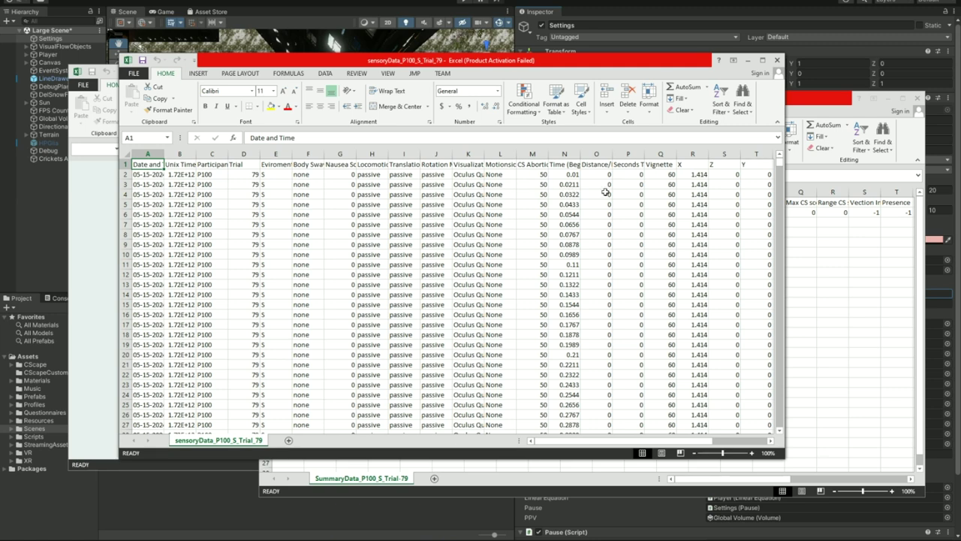
mouse_move(779, 167)
left_mouse_down()
mouse_move(788, 214)
mouse_move(786, 157)
left_mouse_up()
Check the header cells from Participant ID (C1) through Rotation Mode (J1).
left_click(221, 174)
left_click(216, 164)
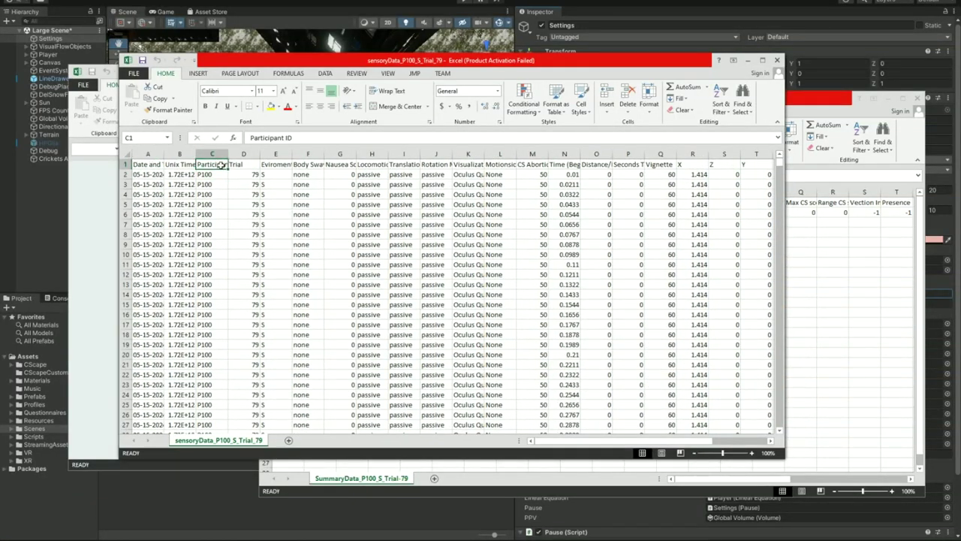
left_click(254, 164)
left_click(280, 164)
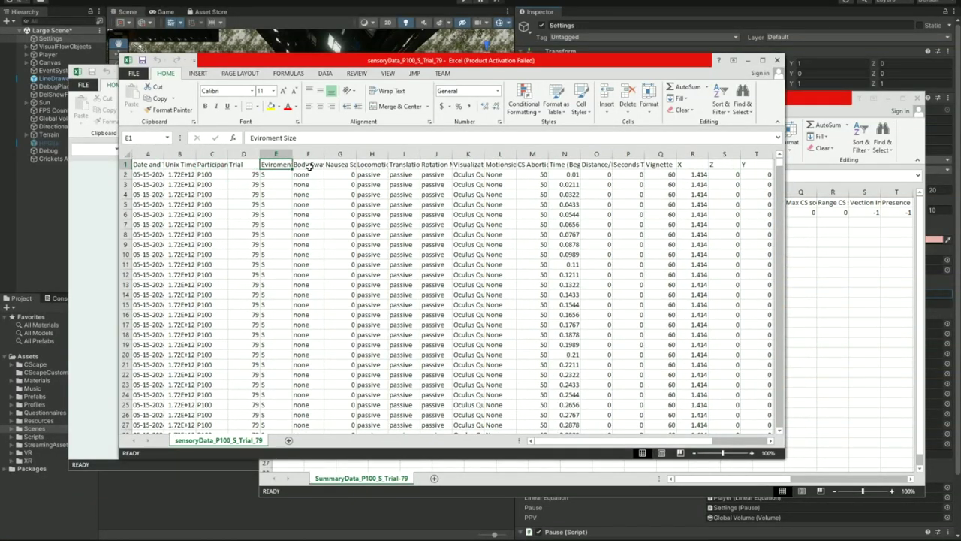
left_click_drag(308, 166, 426, 165)
left_click(427, 164)
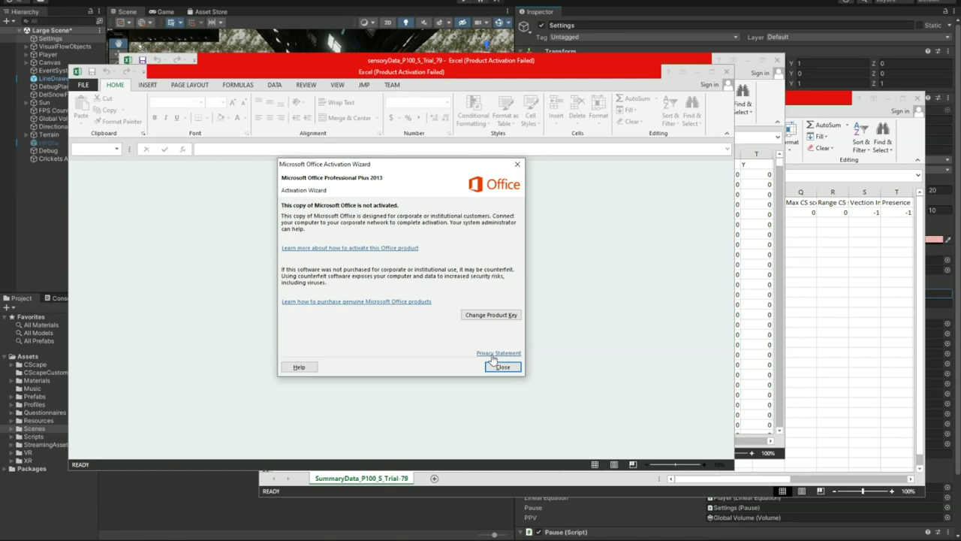
Close both trial 79 Excel workbooks and put the Snowflakes folder away.
left_click(496, 365)
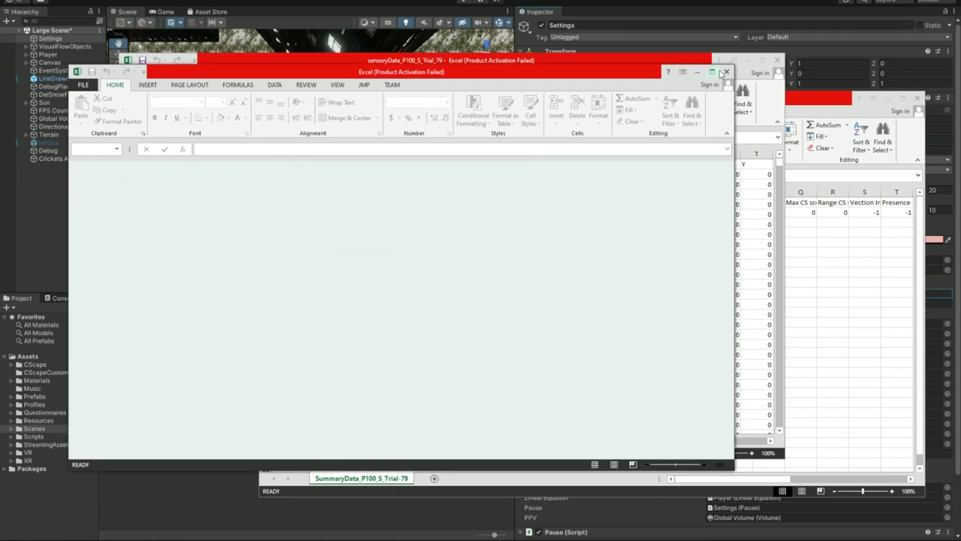
left_click(726, 71)
left_click(748, 60)
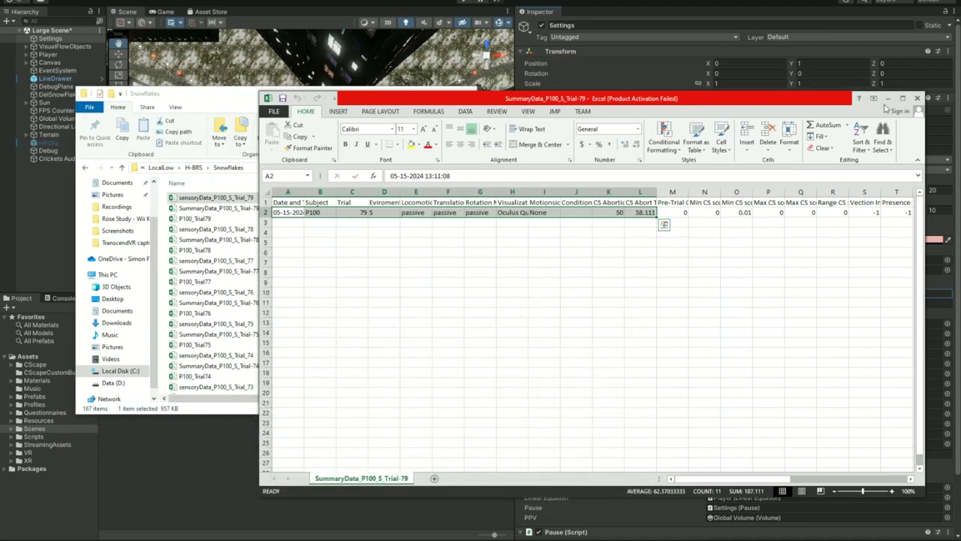
left_click(873, 98)
left_click(418, 93)
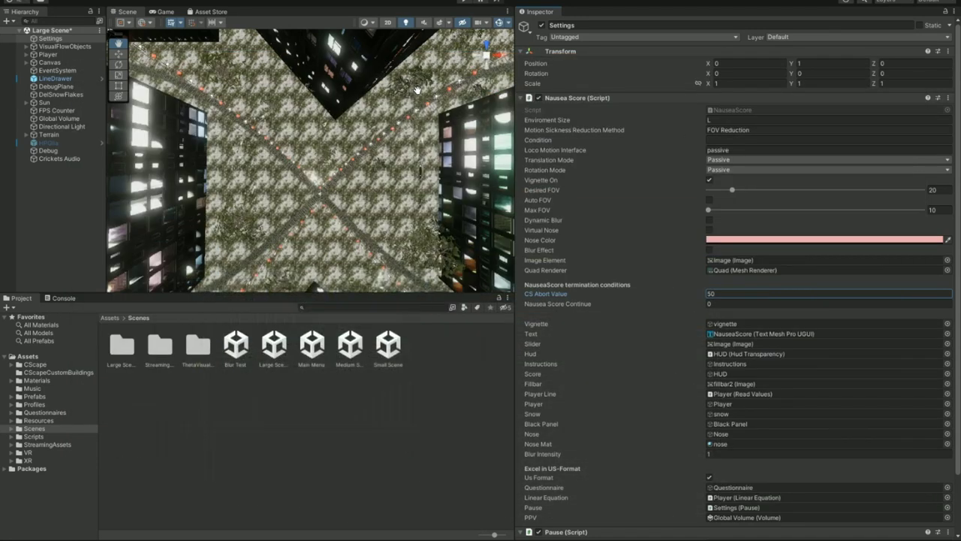
Select Player and review its Linear Equation (Max Speed 20, Scale 55) and Read Values components.
left_click(59, 55)
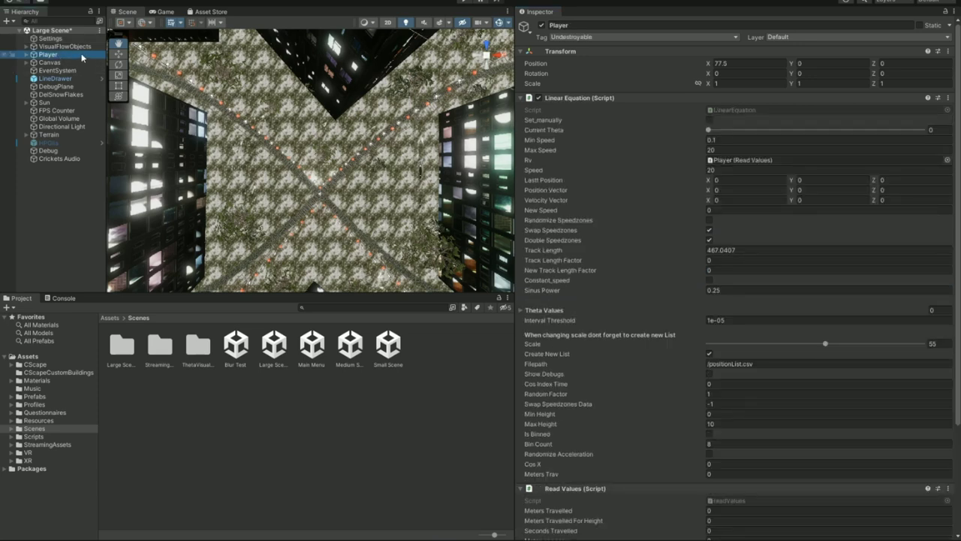
left_click(25, 56)
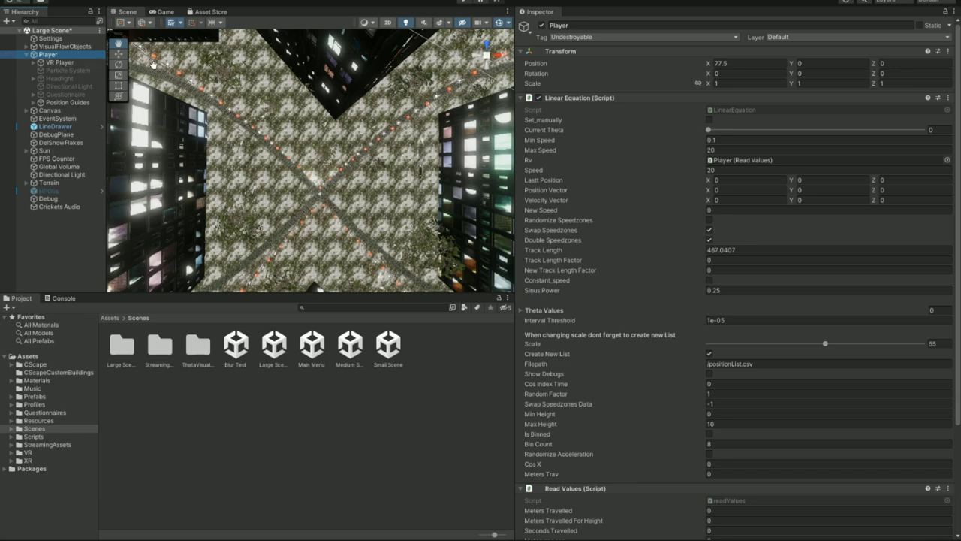
left_click(710, 121)
scroll(762, 248, "down", 3)
scroll(758, 254, "down", 2)
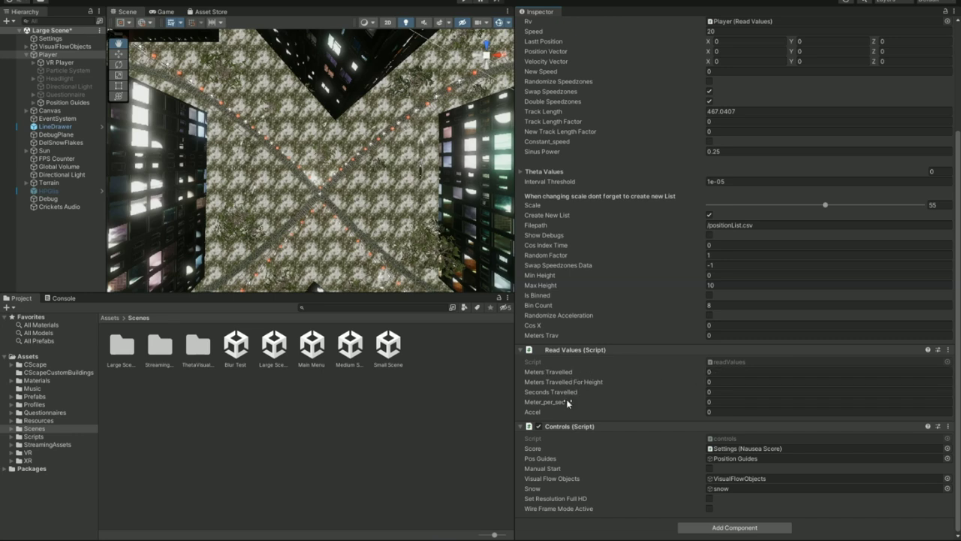
scroll(592, 391, "up", 3)
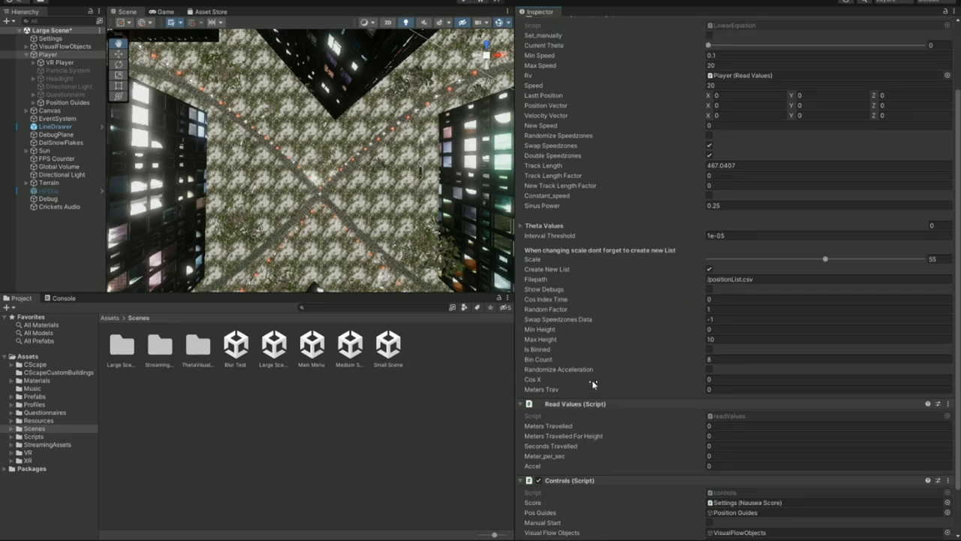
scroll(592, 382, "up", 4)
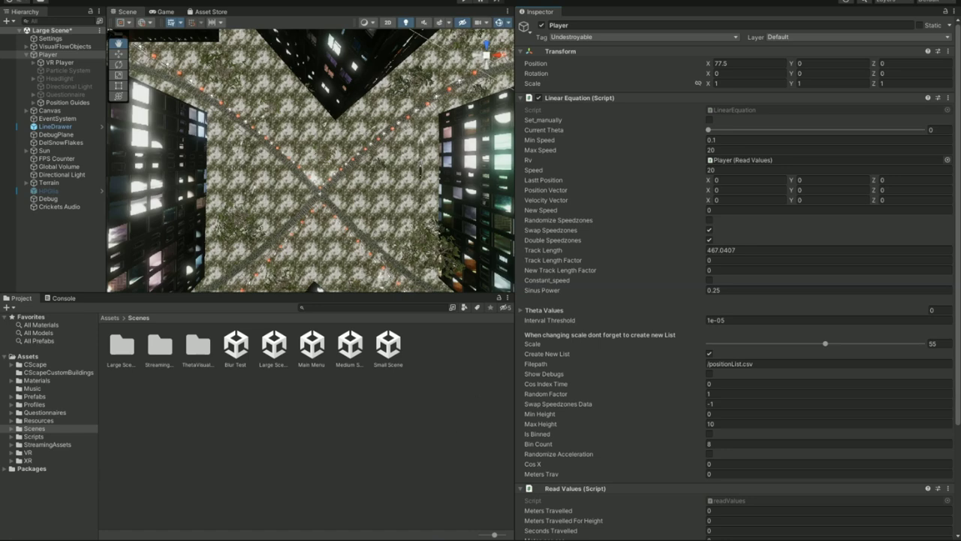
Open the participant_id file from the Snowflakes folder in Notepad and highlight its value, P100.
mouse_move(386, 534)
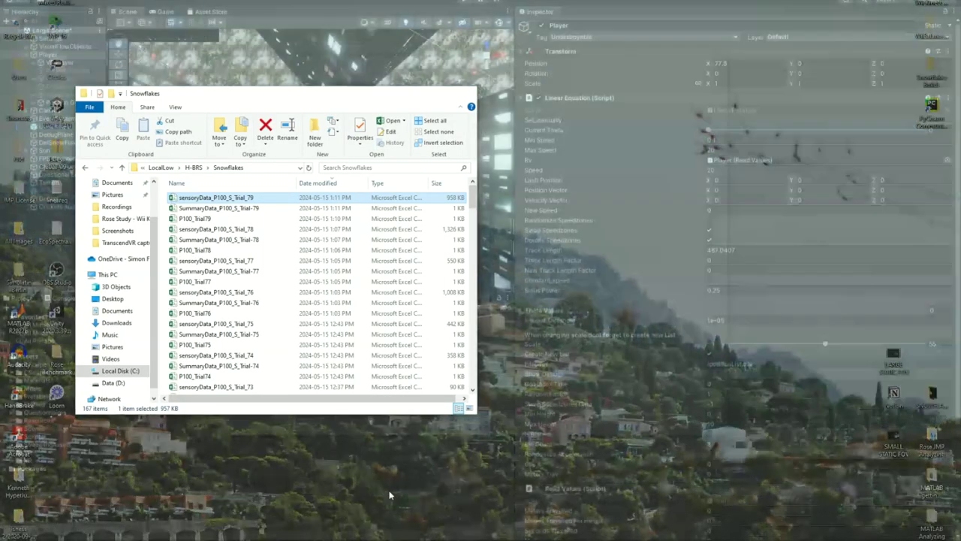
left_click(390, 495)
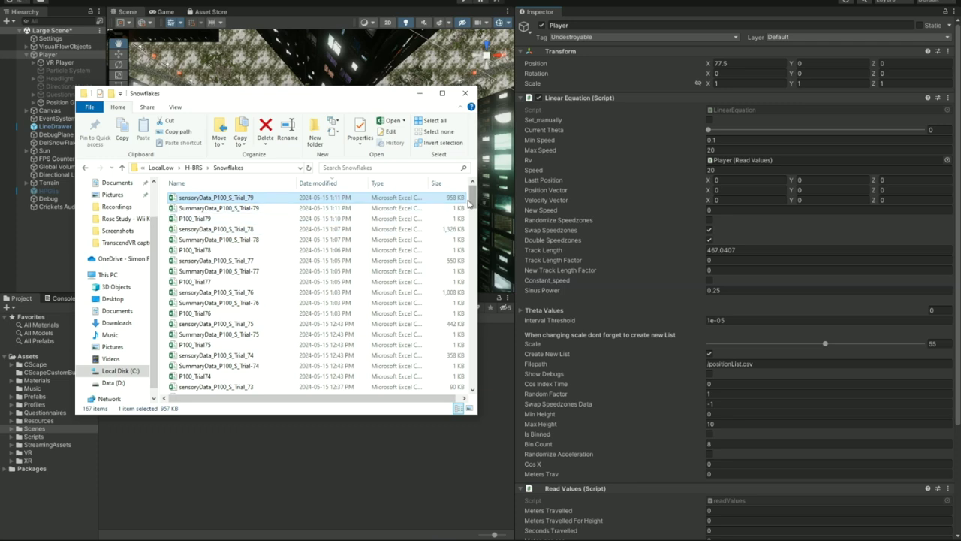
left_click_drag(475, 203, 456, 375)
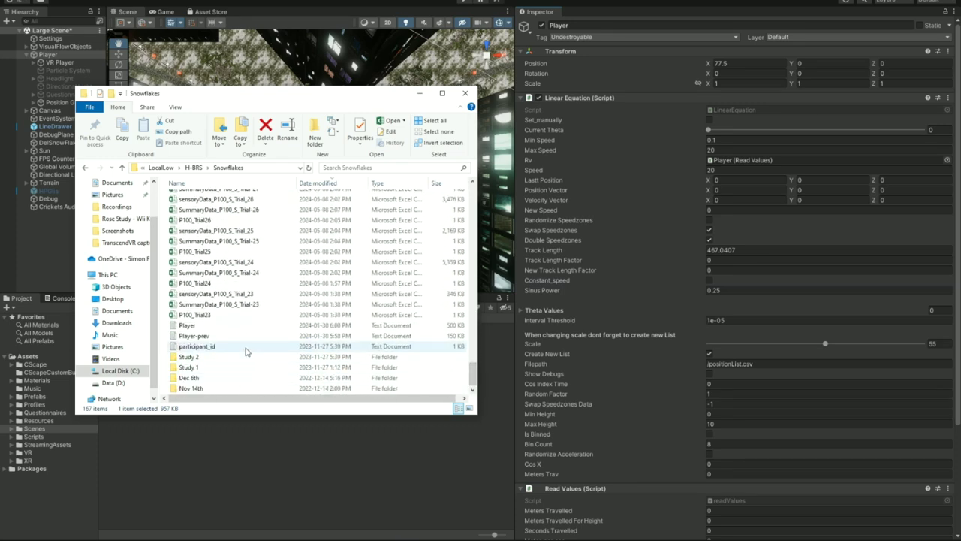
left_click(246, 349)
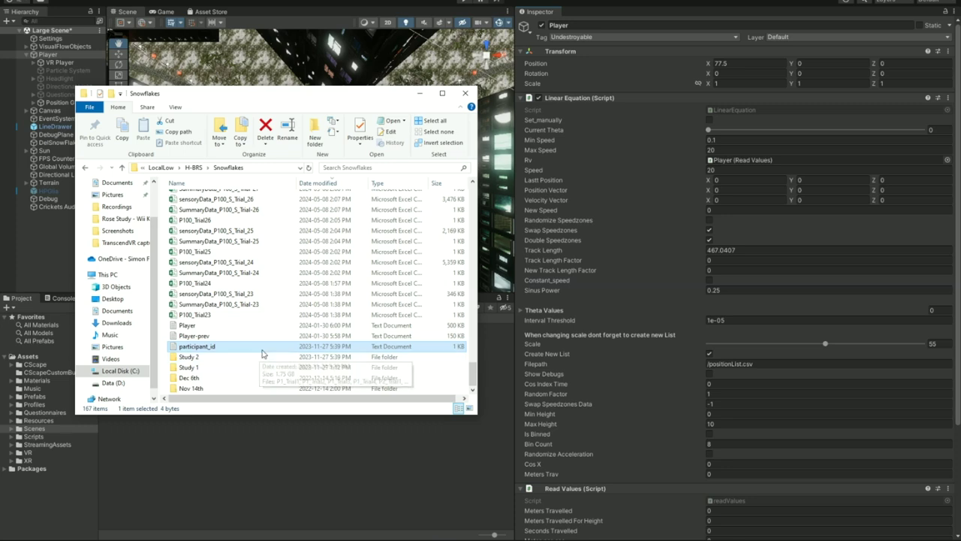
double_click(219, 349)
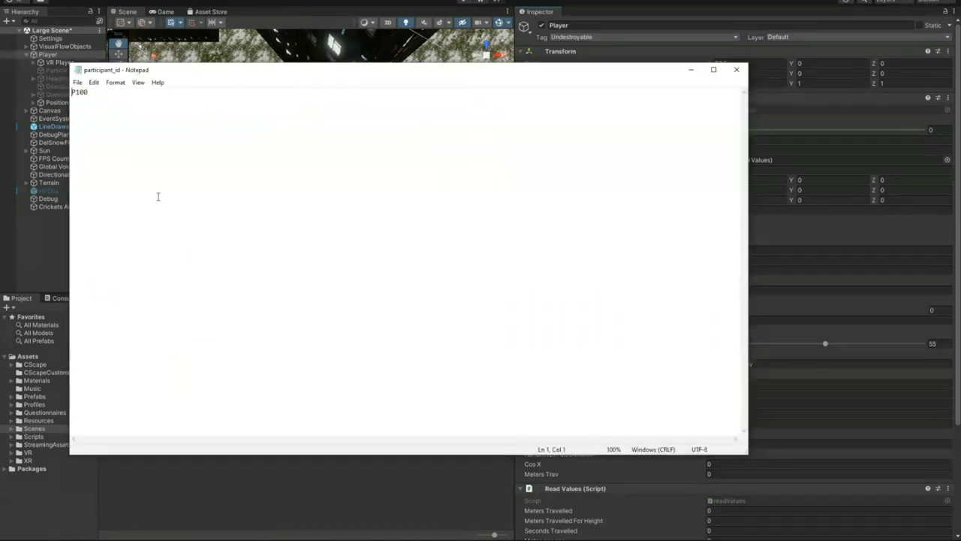
left_click_drag(88, 92, 69, 95)
Narrow and move the Notepad window, close participant_id, and return to Unity Editor.
left_click_drag(748, 237, 493, 257)
left_click(252, 163)
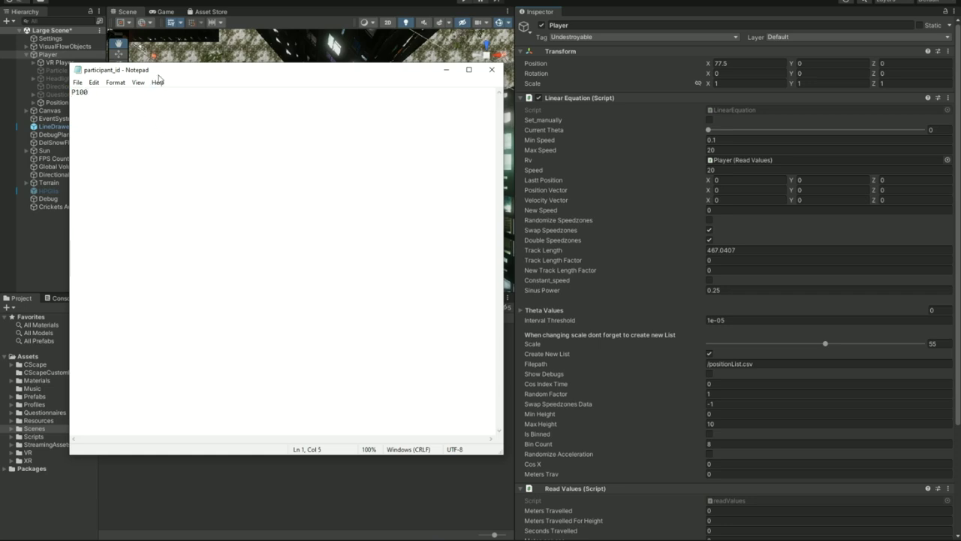
left_click_drag(160, 71, 275, 124)
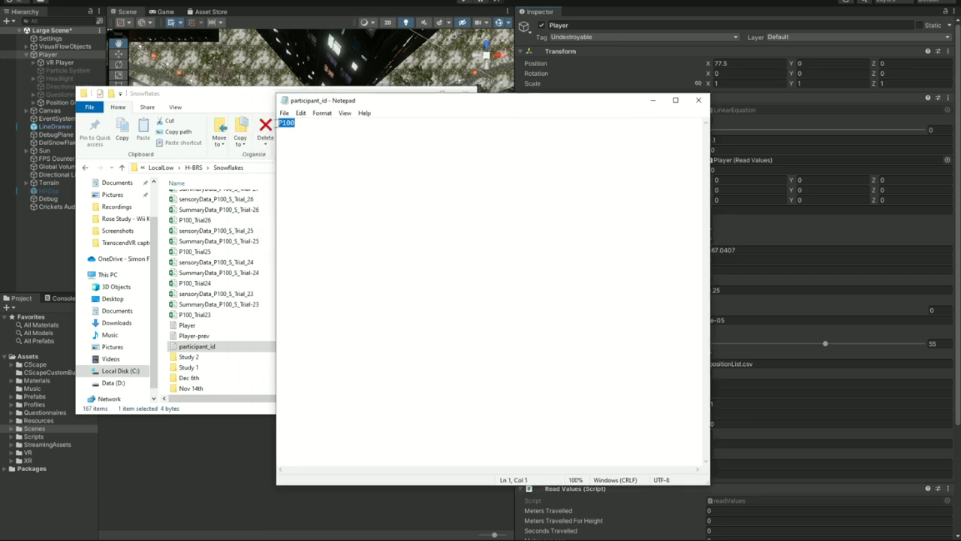
left_click(702, 102)
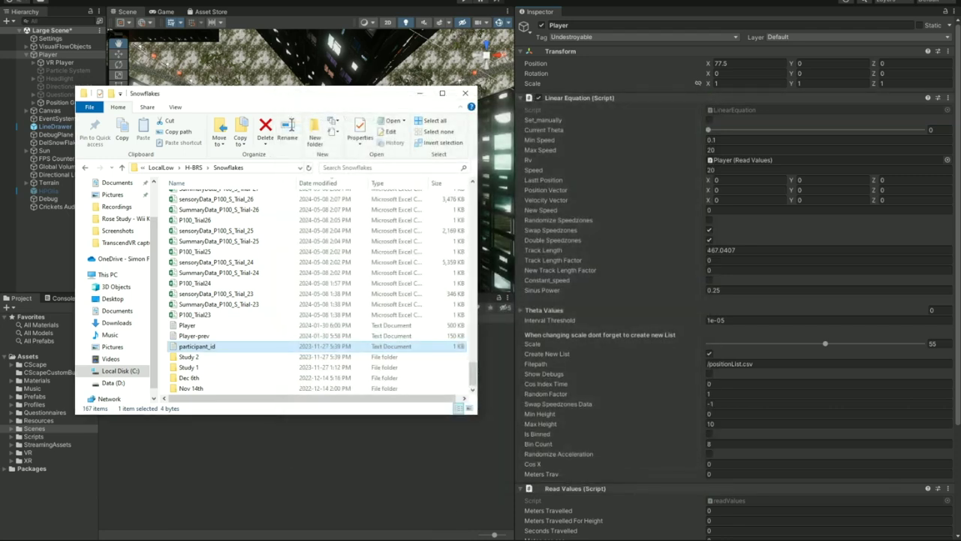
mouse_move(489, 507)
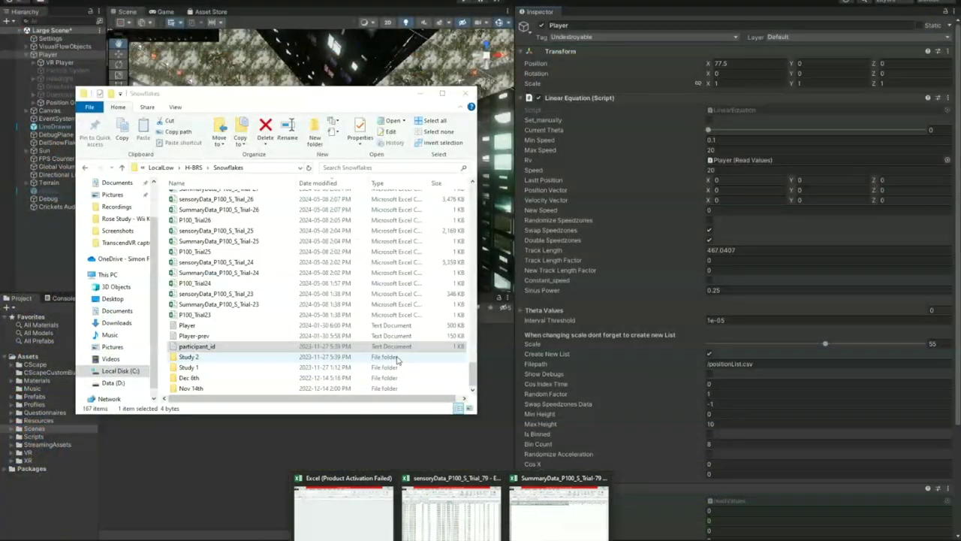
left_click(400, 350)
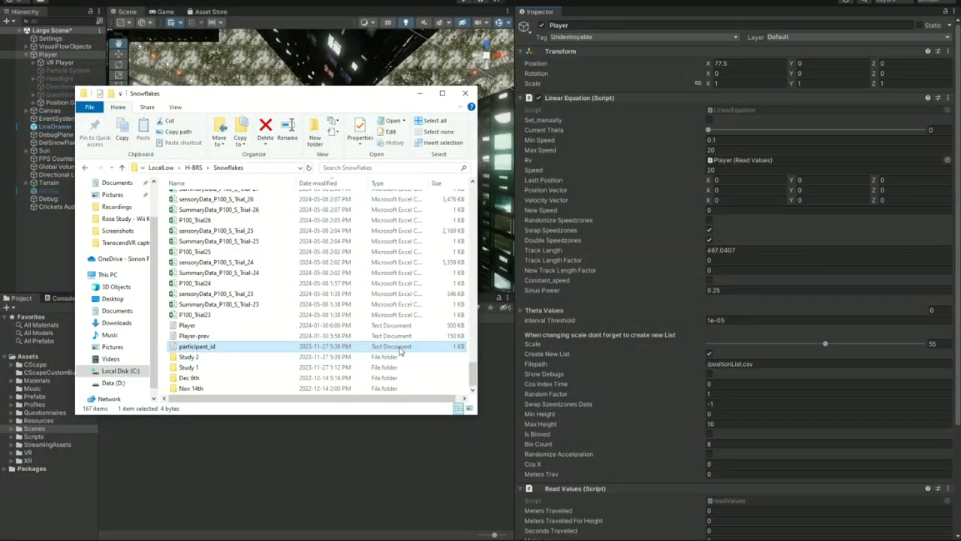
left_click(387, 453)
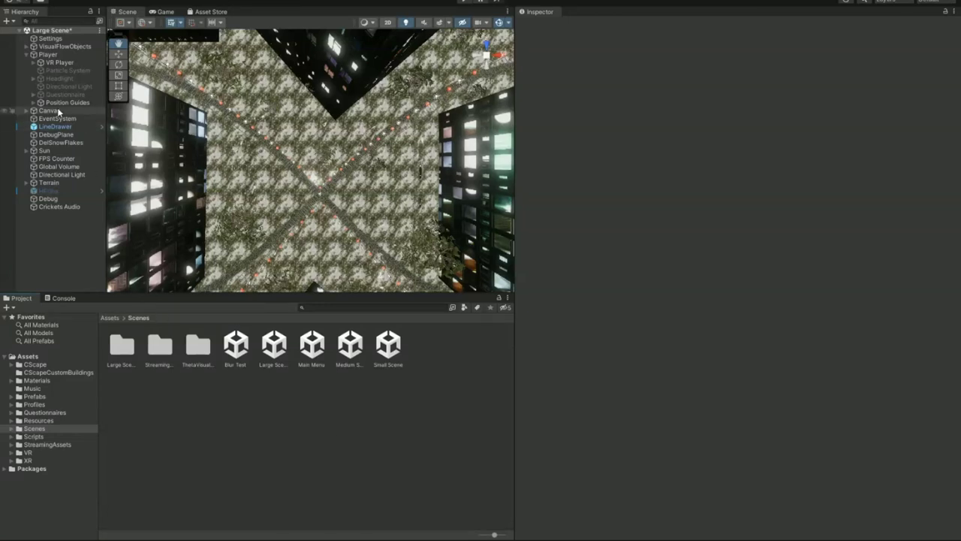
Inspect the Player object and its VR Player child in the Hierarchy.
left_click(65, 55)
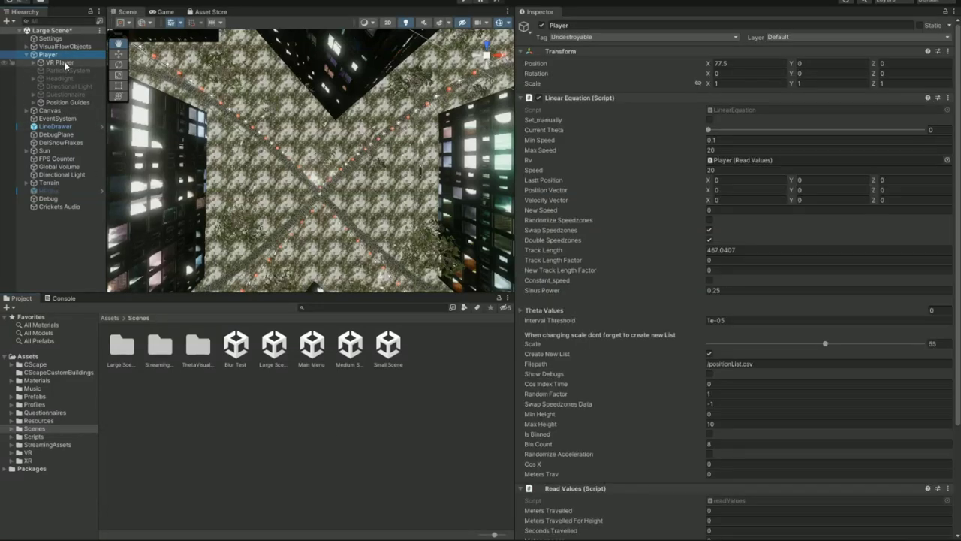
left_click(64, 63)
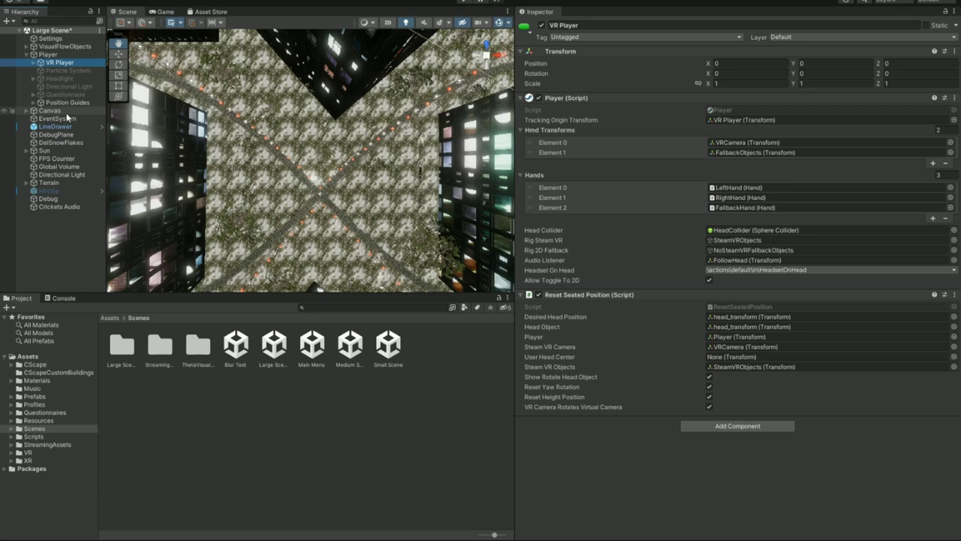
left_click(59, 56)
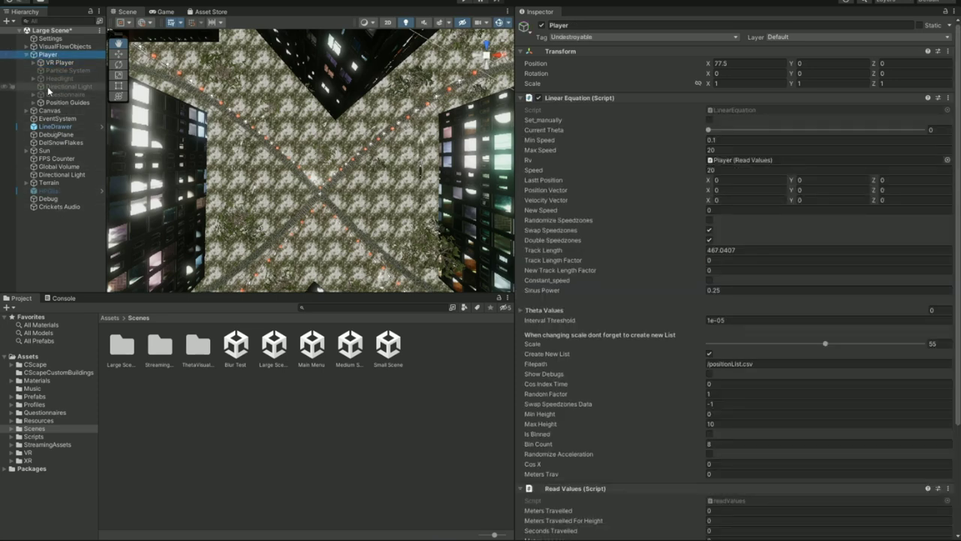
left_click(33, 63)
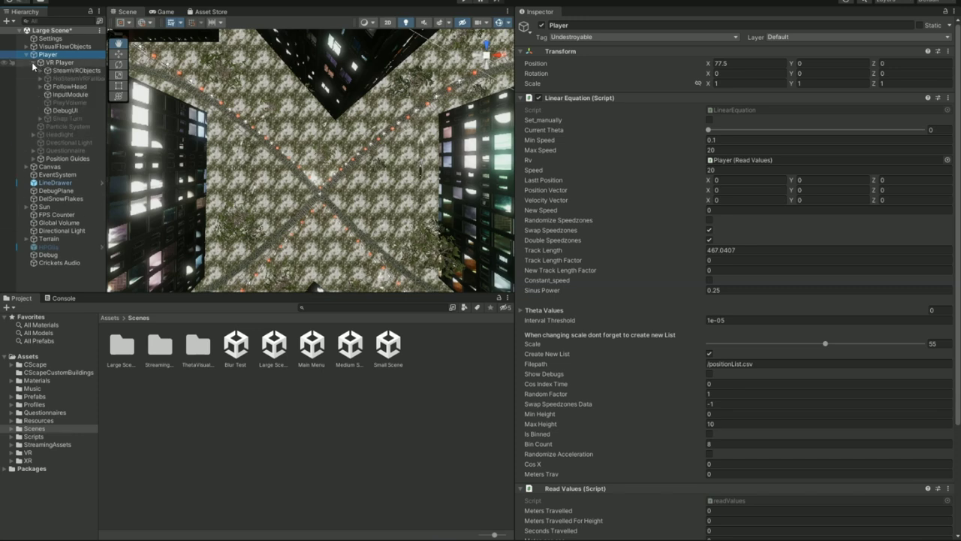
left_click(33, 63)
Select the Canvas's HUD element, frame it in the Scene view, and check SplashScreen in passing.
left_click(49, 112)
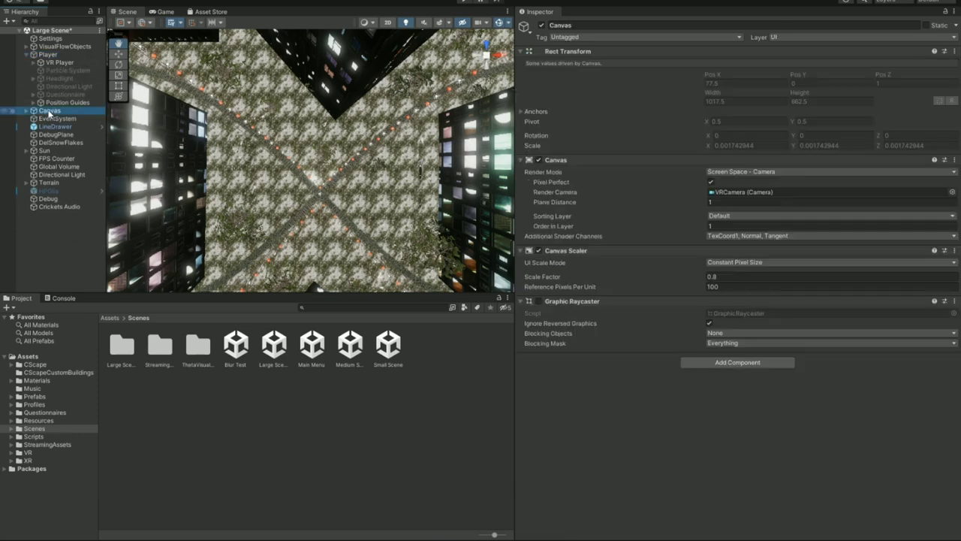
left_click(26, 111)
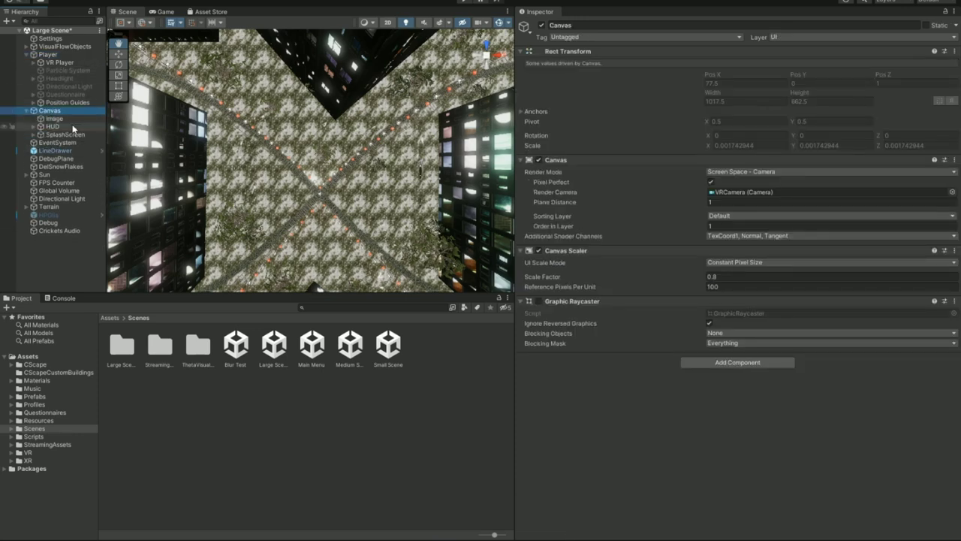
left_click(69, 126)
key("f")
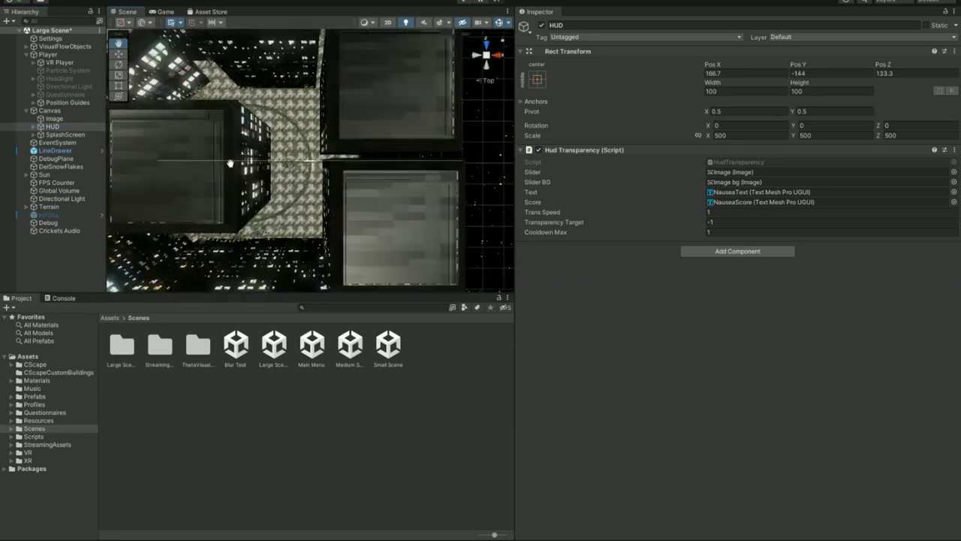
right_click_drag(268, 200, 253, 93)
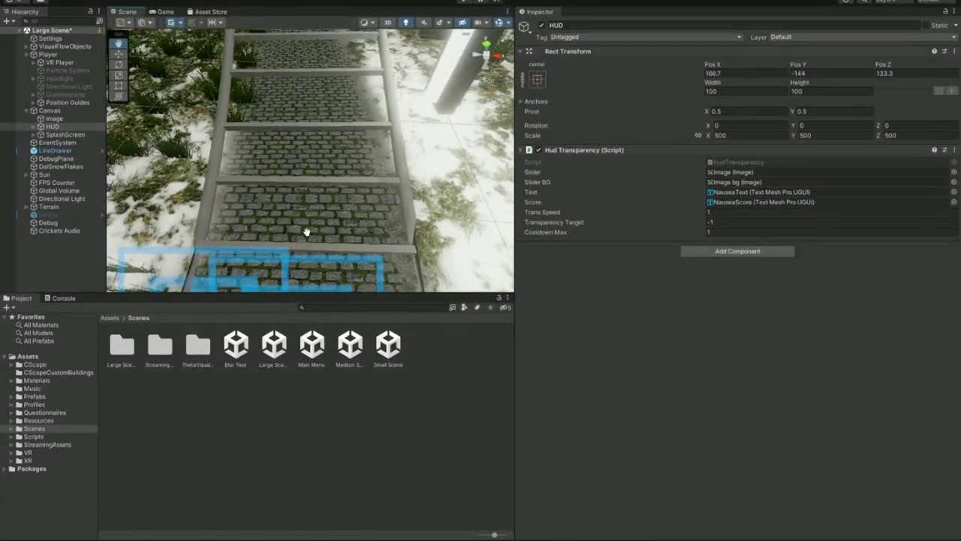
scroll(291, 258, "up", 10)
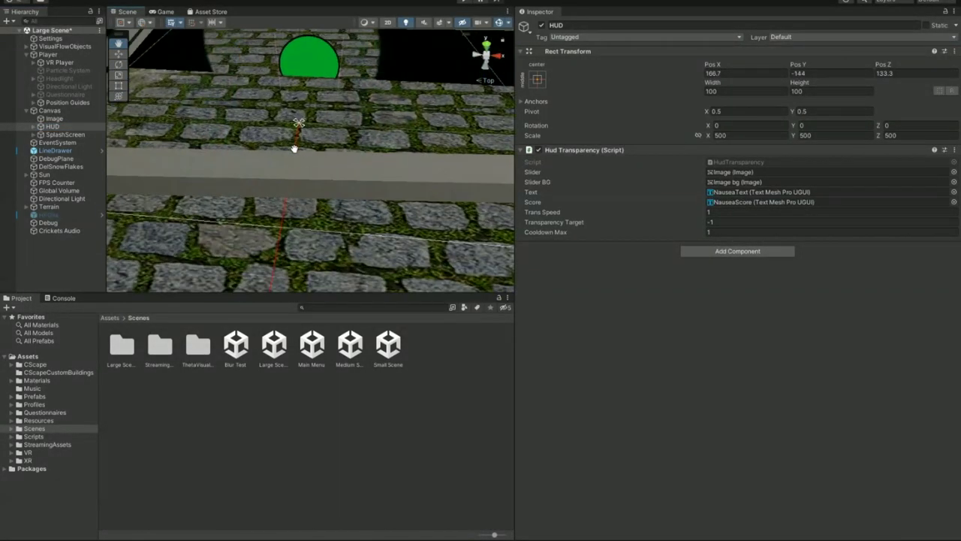
scroll(293, 148, "down", 5)
scroll(293, 143, "up", 4)
scroll(293, 135, "down", 8)
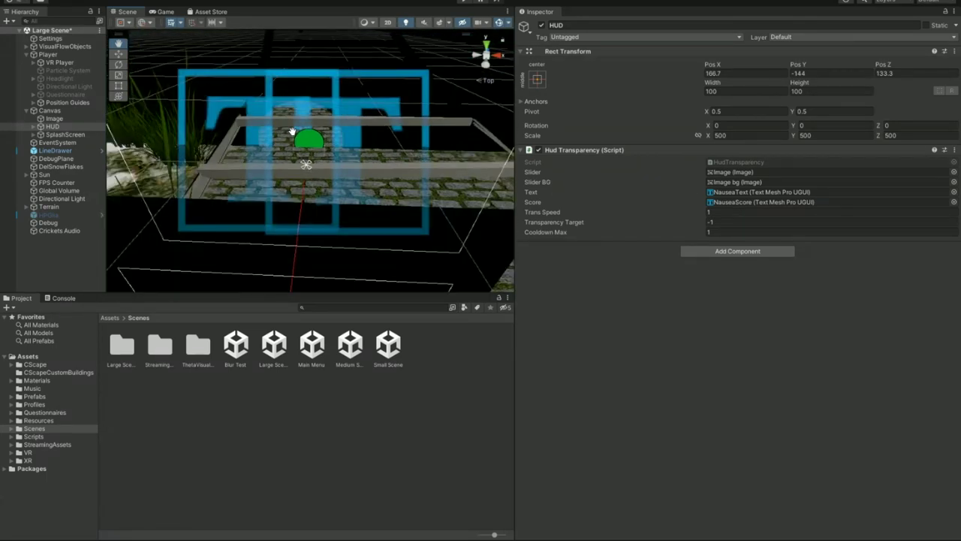
left_click(36, 136)
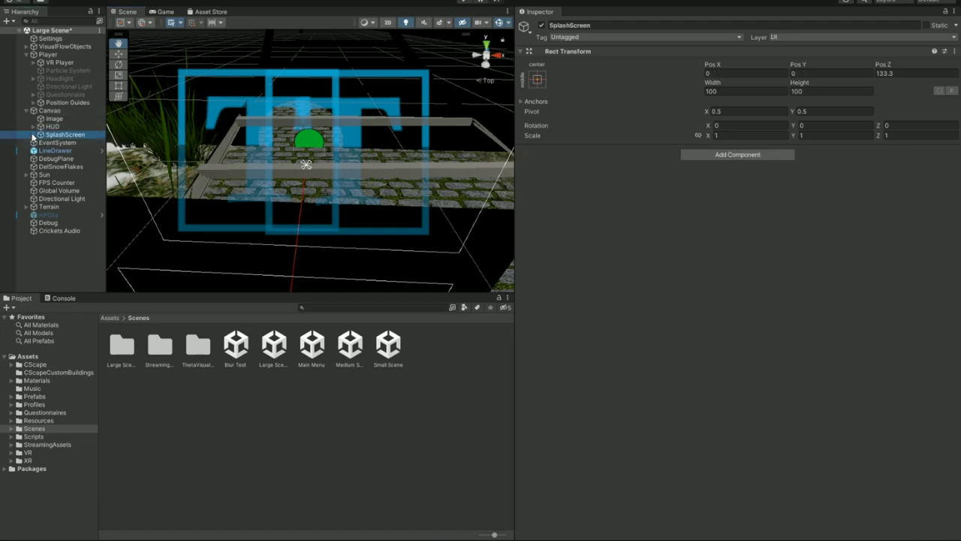
key("Up")
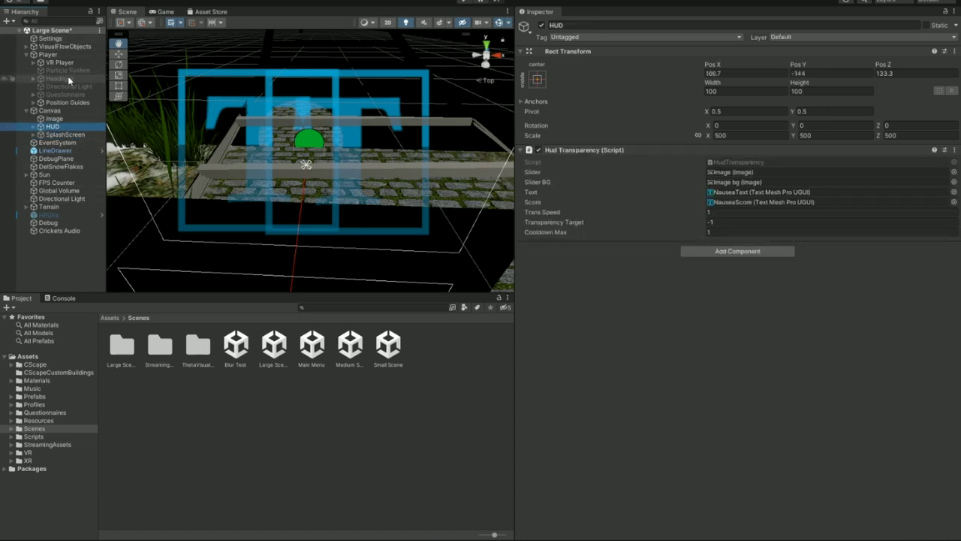
Inspect HPGlia's empty Heart Rate, Eye Tracking and Cognitive Load event lists, toggling its active checkbox on and off.
left_click(83, 214)
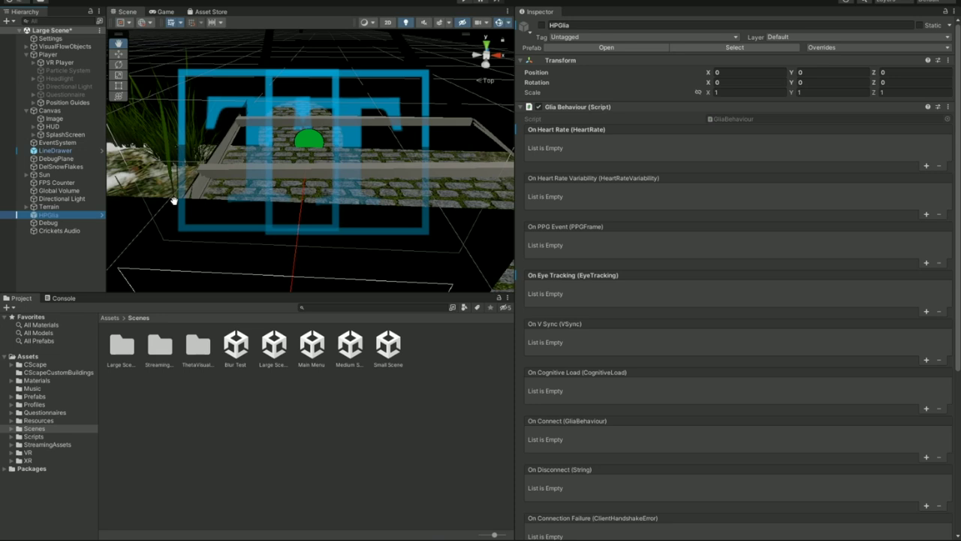
left_click(542, 26)
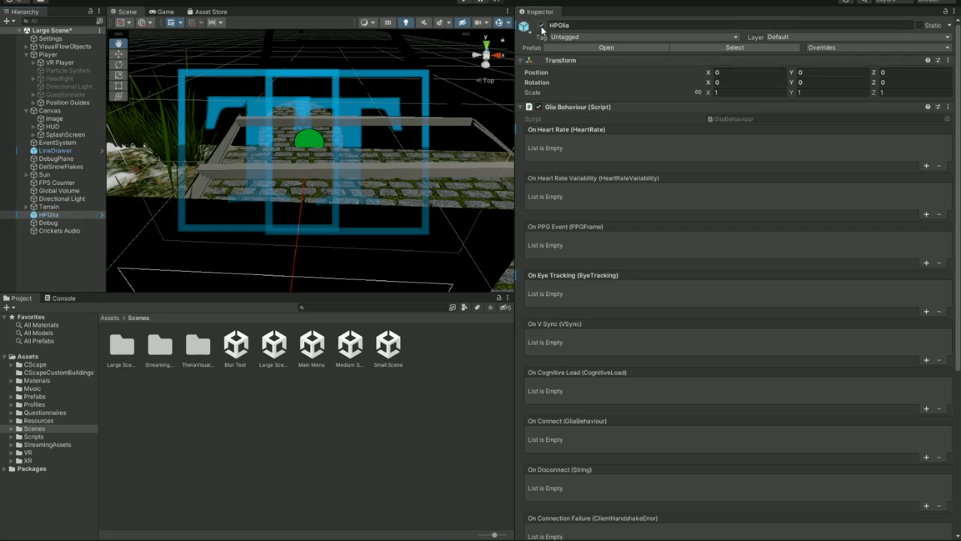
left_click(541, 26)
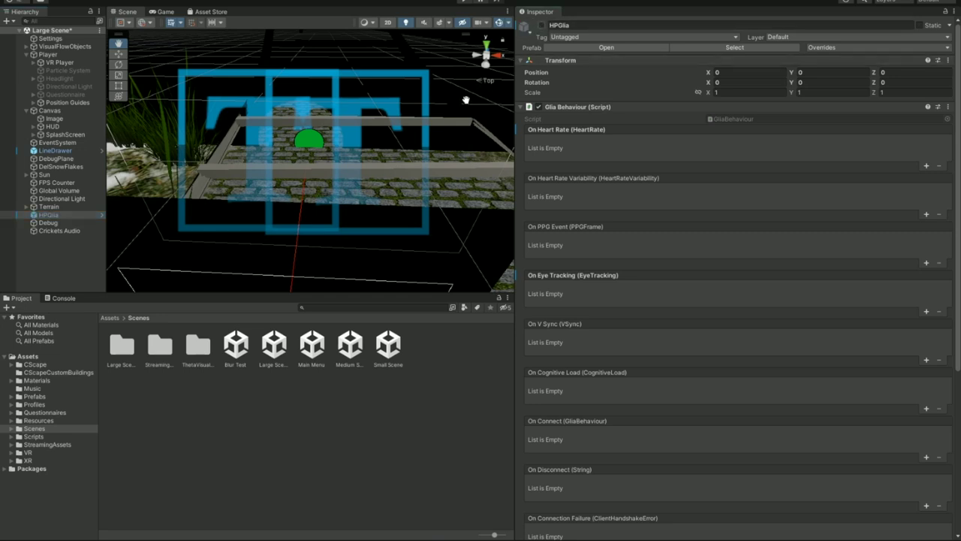